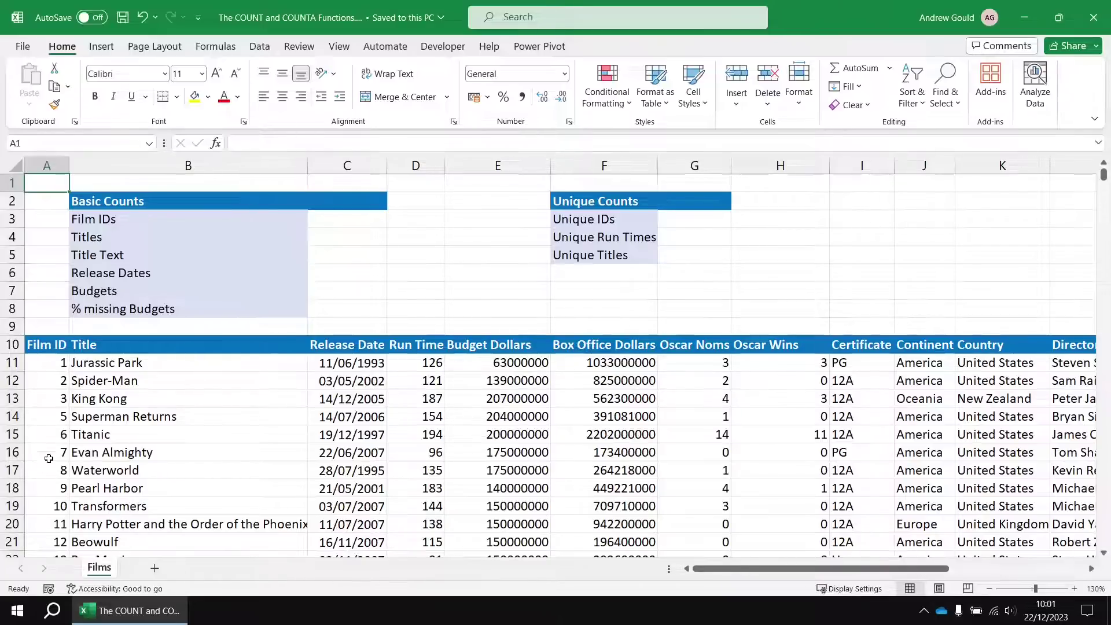
# Enter a COUNT formula in C3 over the Film IDs A11:A3410, giving 3400.
pyautogui.click(341, 217)
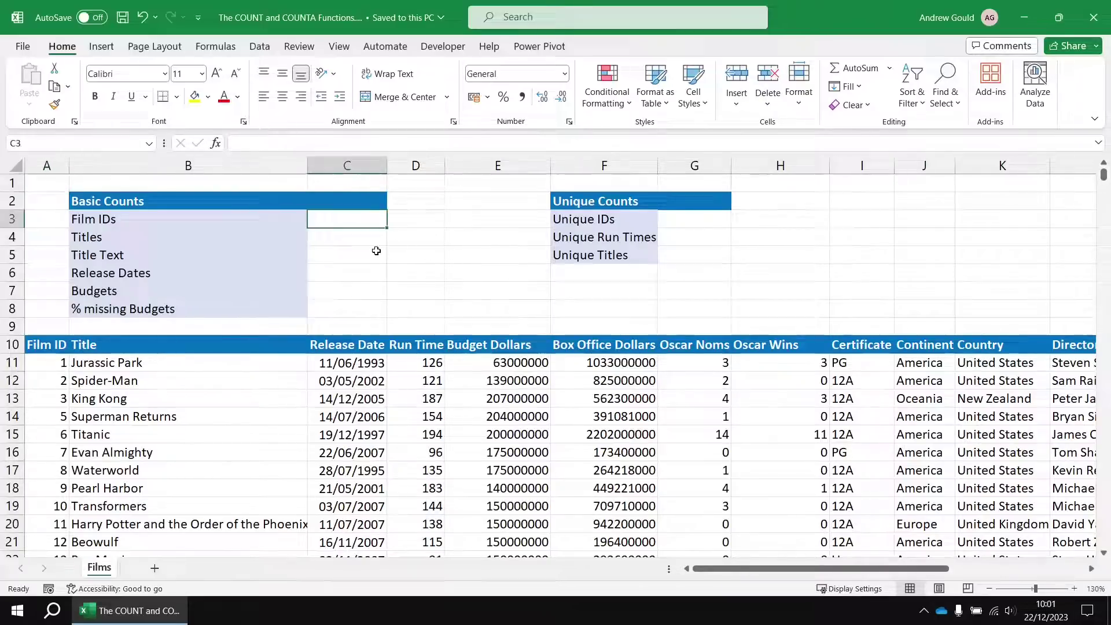
pyautogui.write('=')
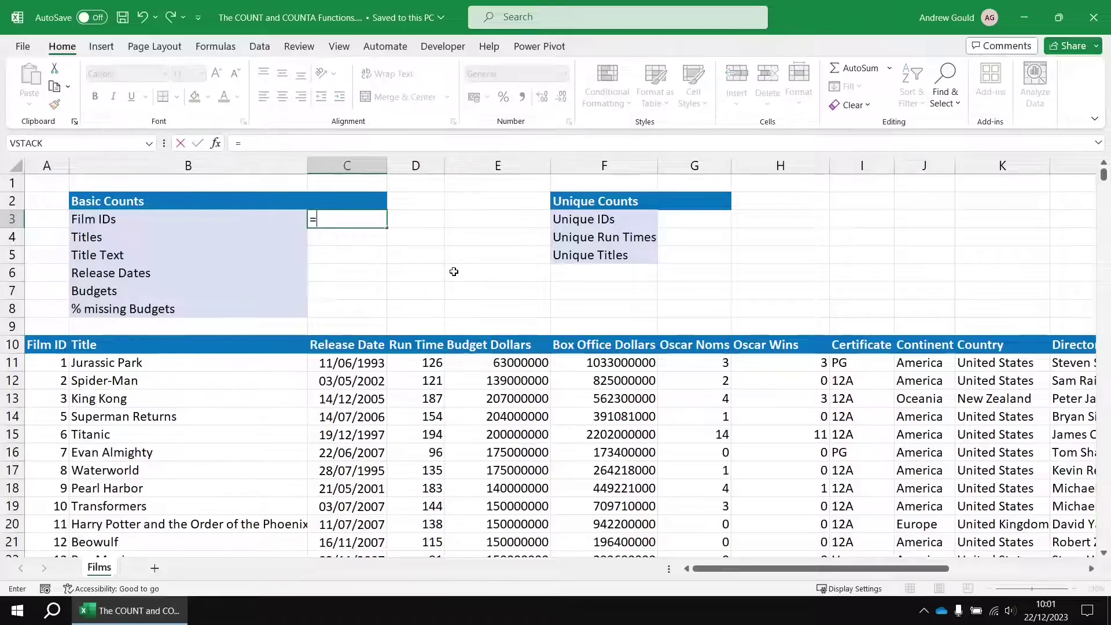
pyautogui.write('count')
pyautogui.press('Tab')
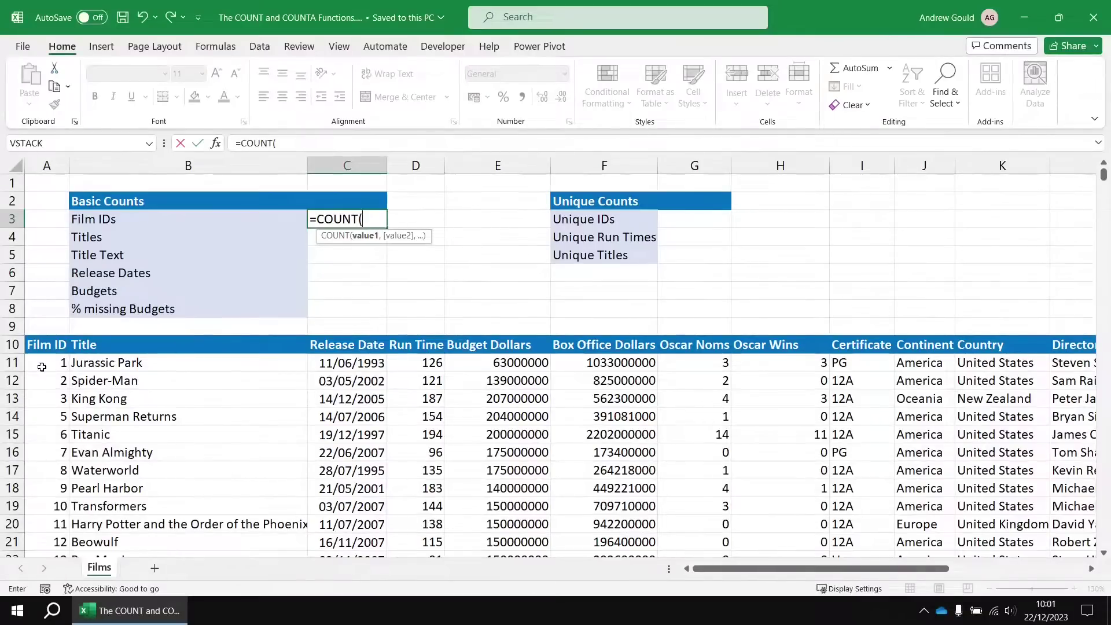
pyautogui.click(42, 367)
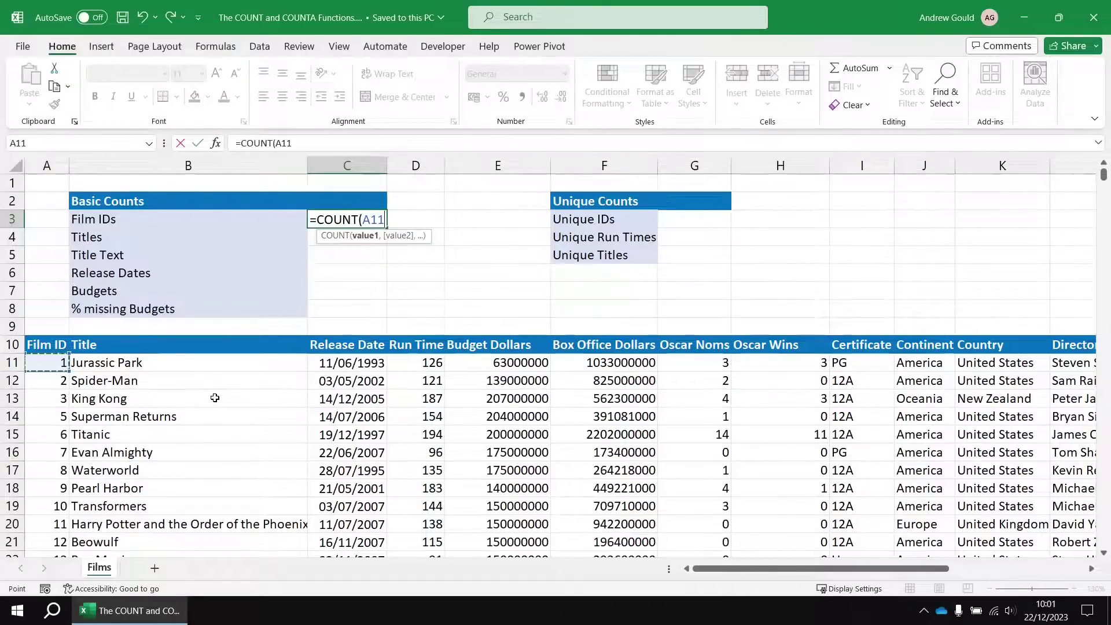
pyautogui.hotkey('ctrl', 'shift', 'Down')
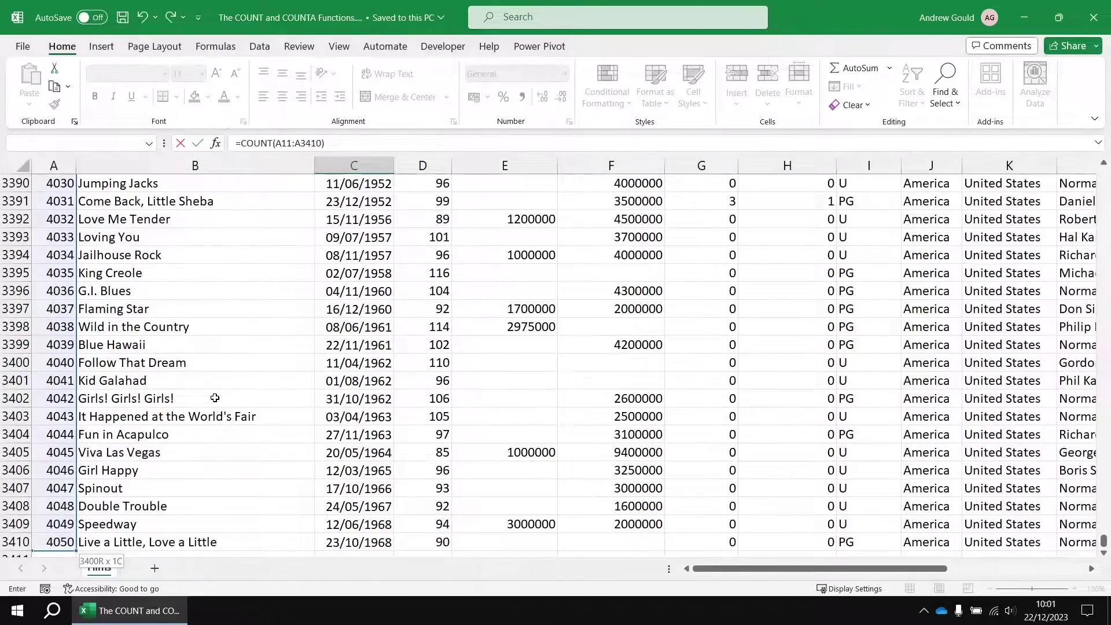
pyautogui.press('Escape')
pyautogui.scroll(1, 300, 376)
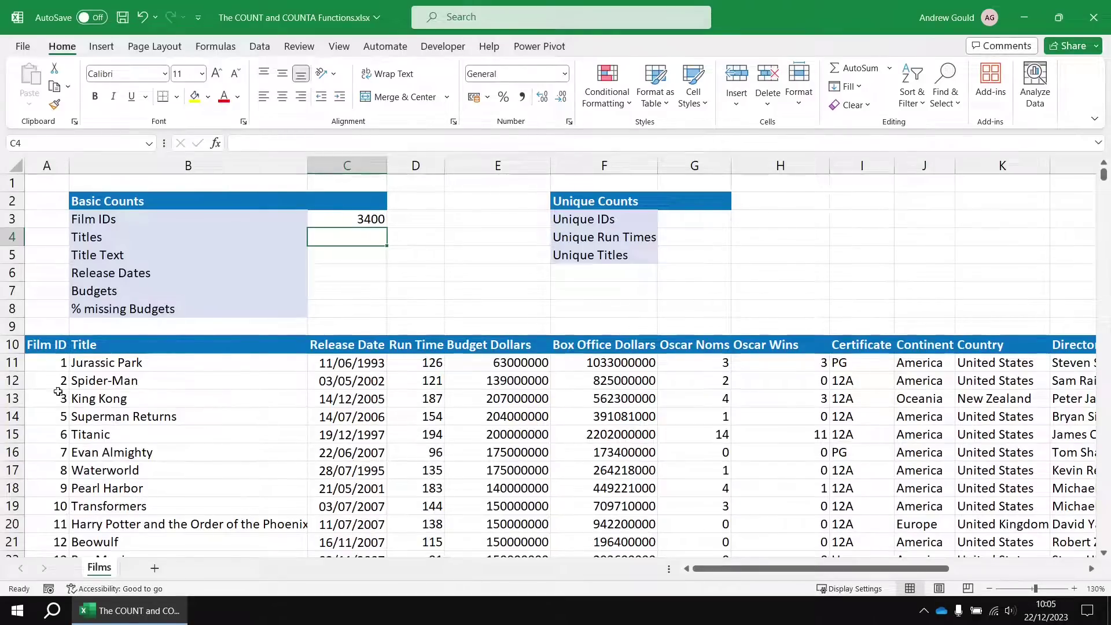
# Create named ranges from the top-row headers of the whole Films table, from A10 down.
pyautogui.click(52, 347)
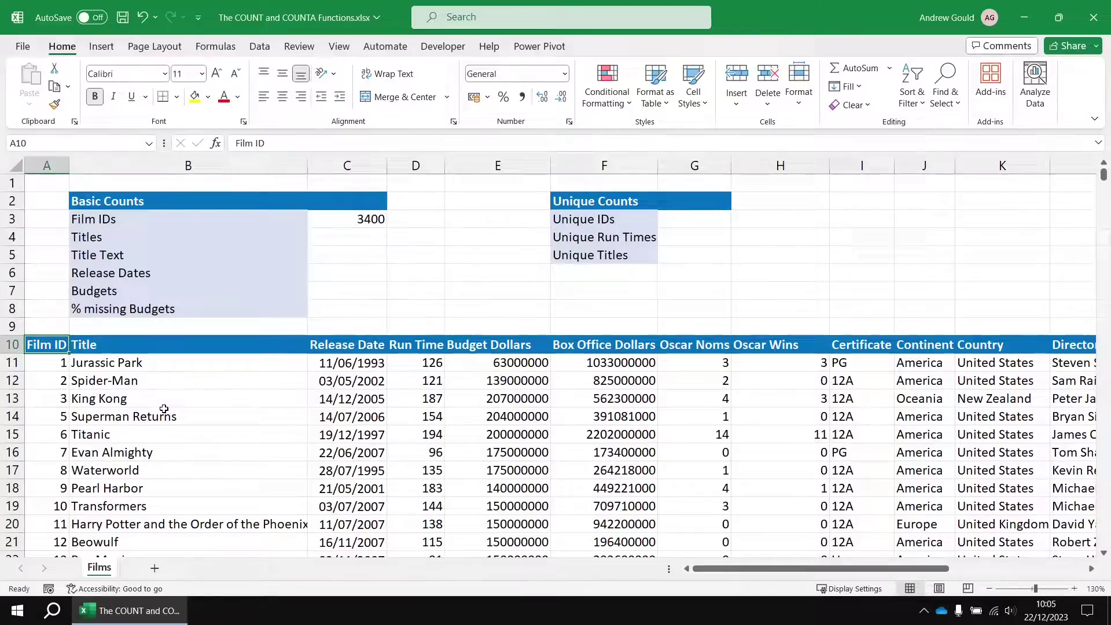
pyautogui.hotkey('ctrl', 'shift', 'End')
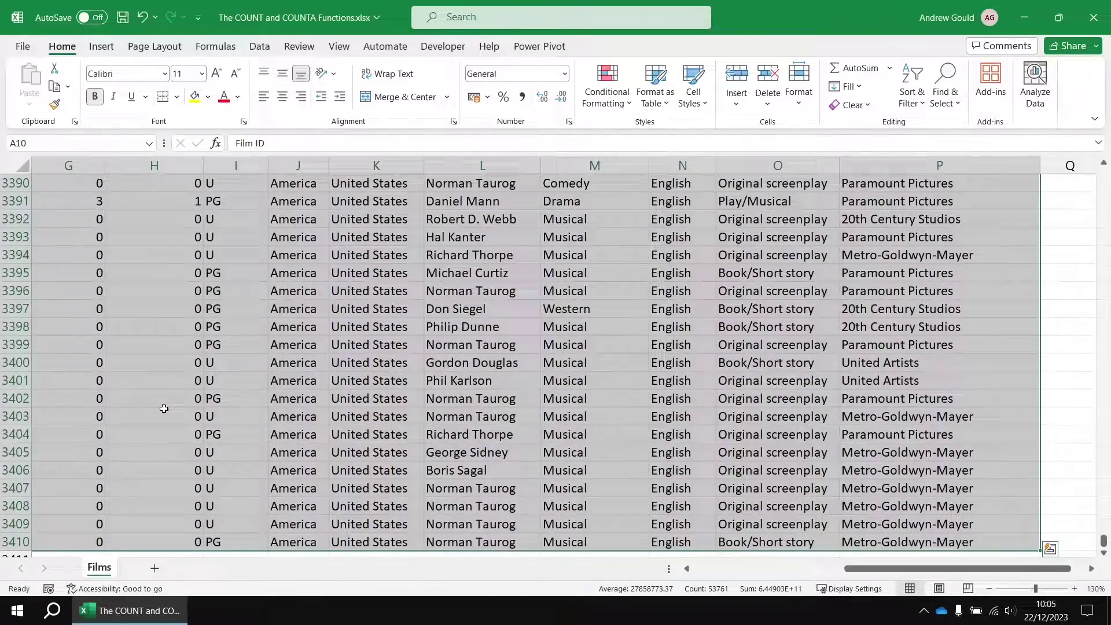
pyautogui.click(216, 48)
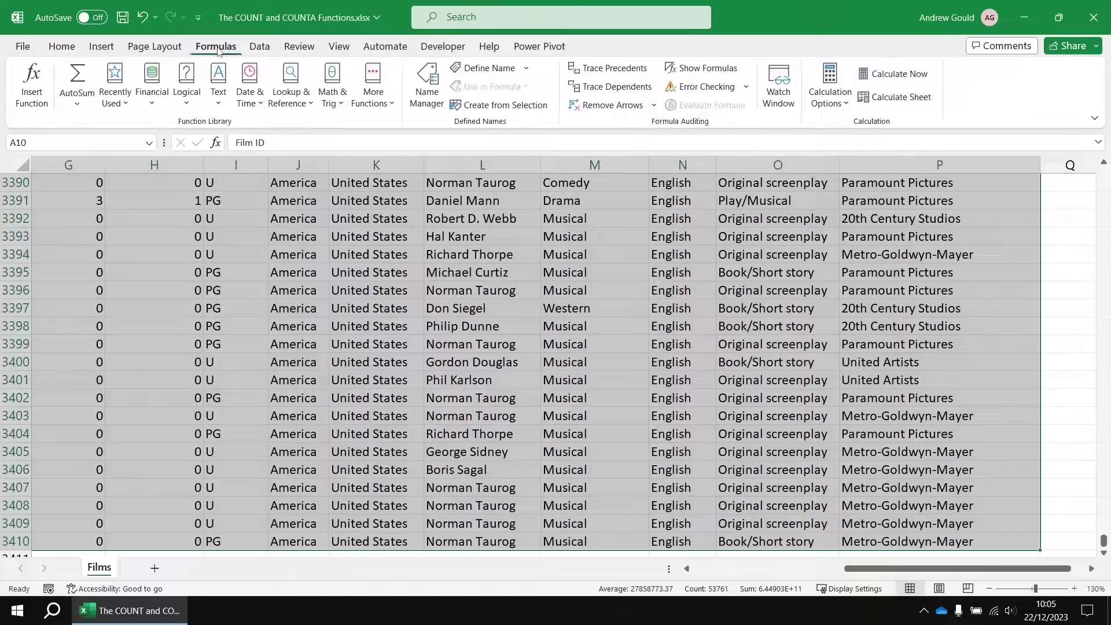
pyautogui.click(515, 109)
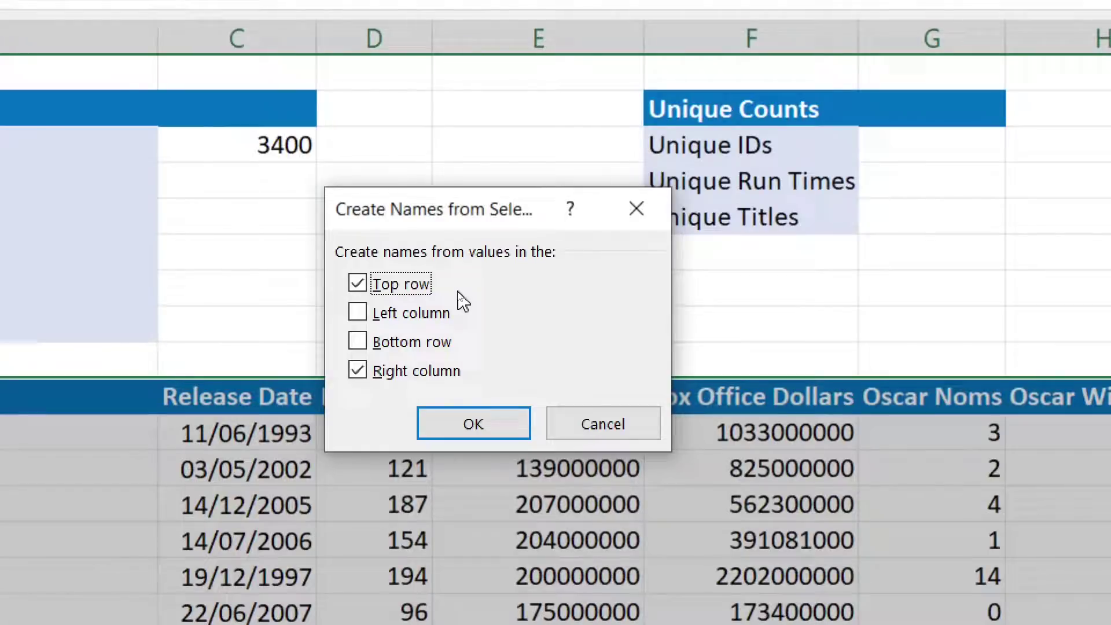
pyautogui.click(358, 371)
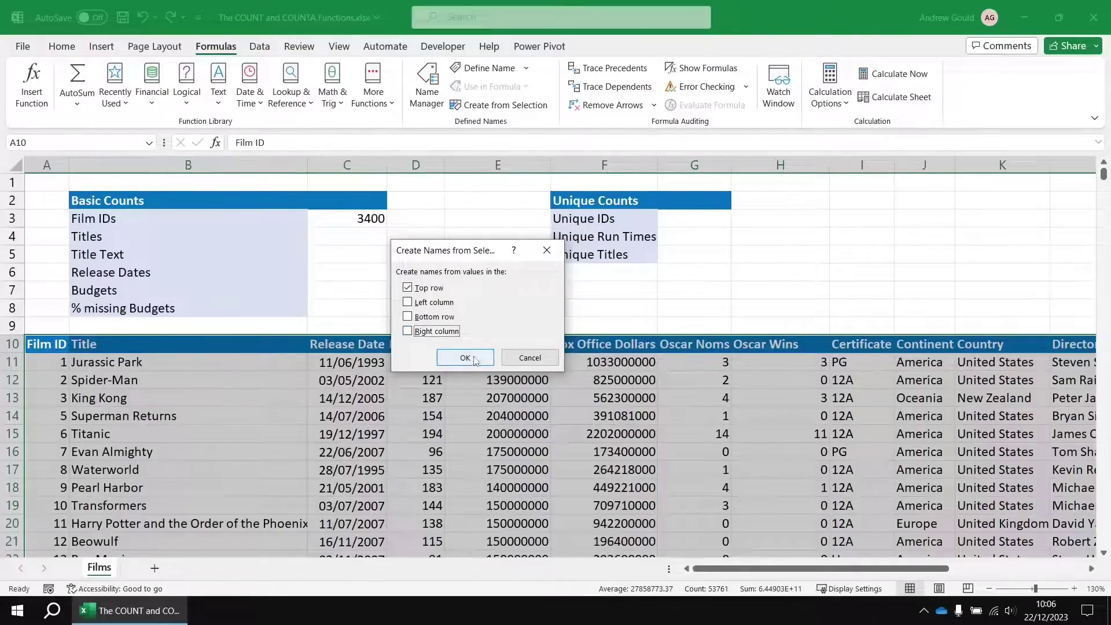
pyautogui.click(473, 424)
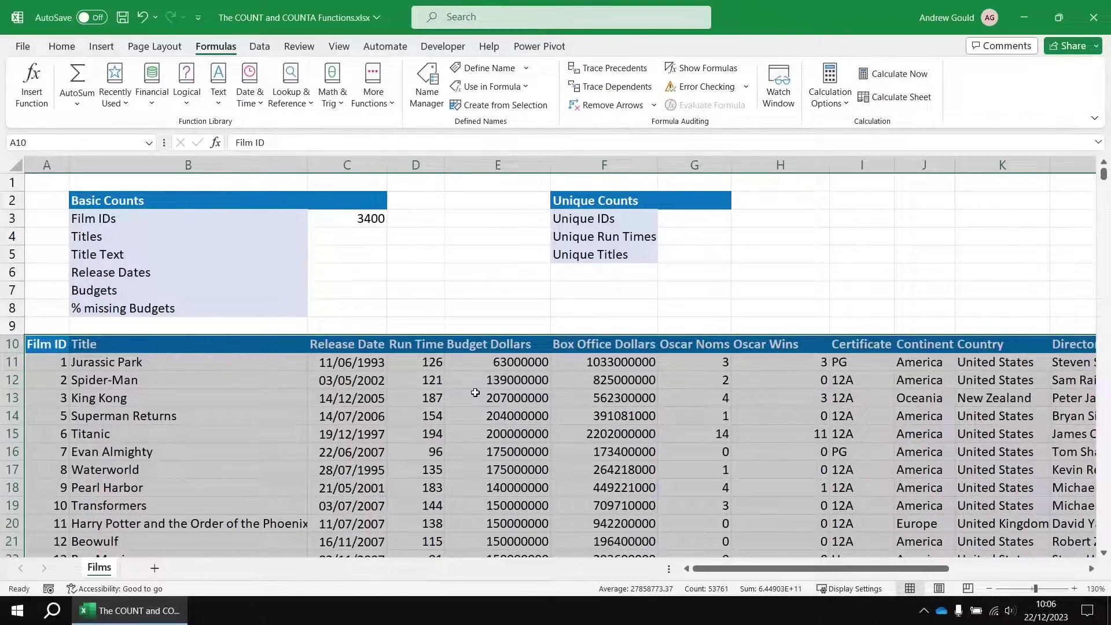
# Check the Name Box list of defined names and select the Film_ID range.
pyautogui.click(149, 143)
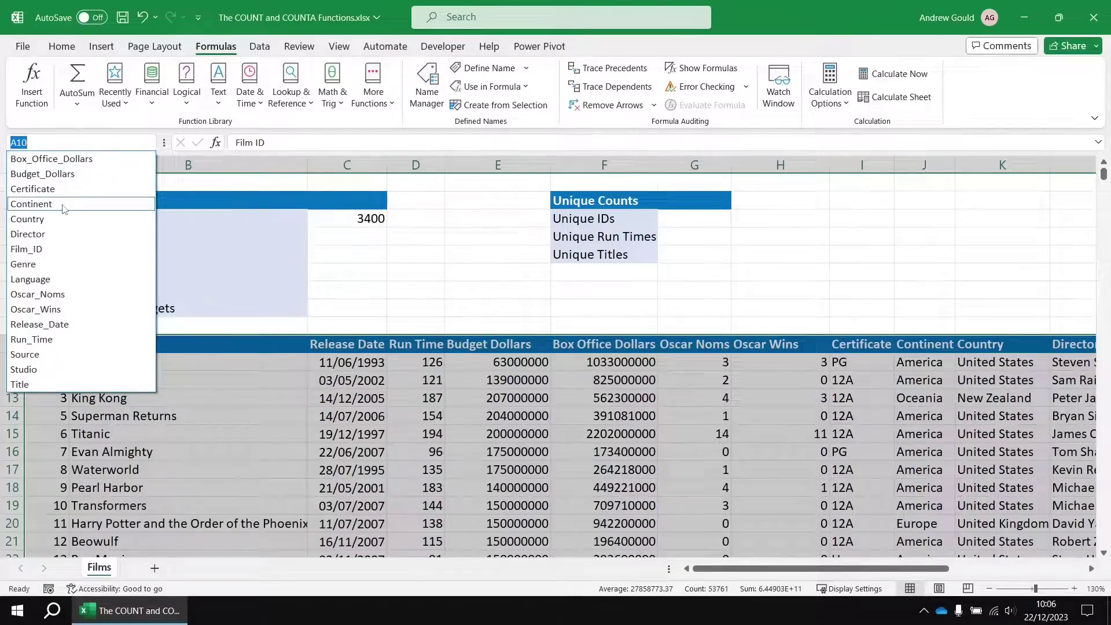
pyautogui.click(55, 249)
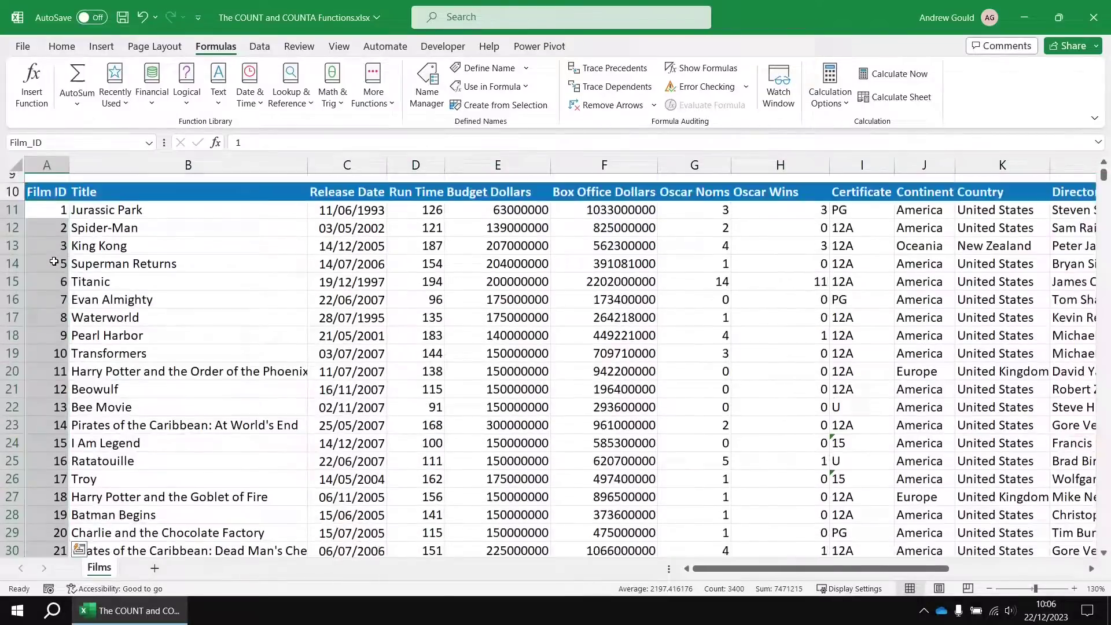
pyautogui.scroll(3, 54, 262)
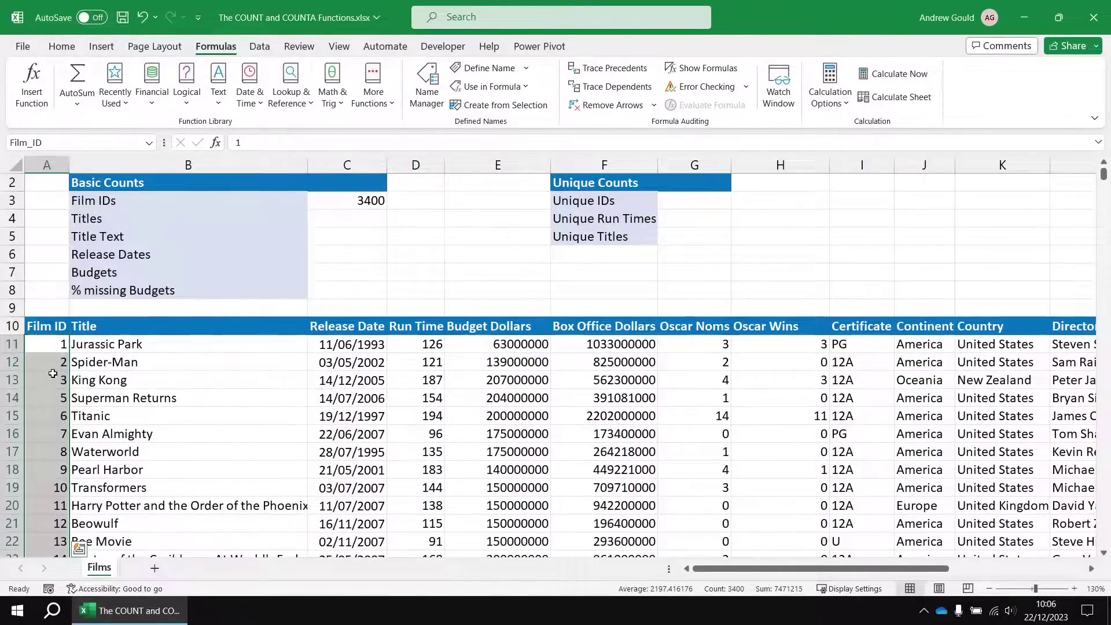
pyautogui.scroll(1, 53, 361)
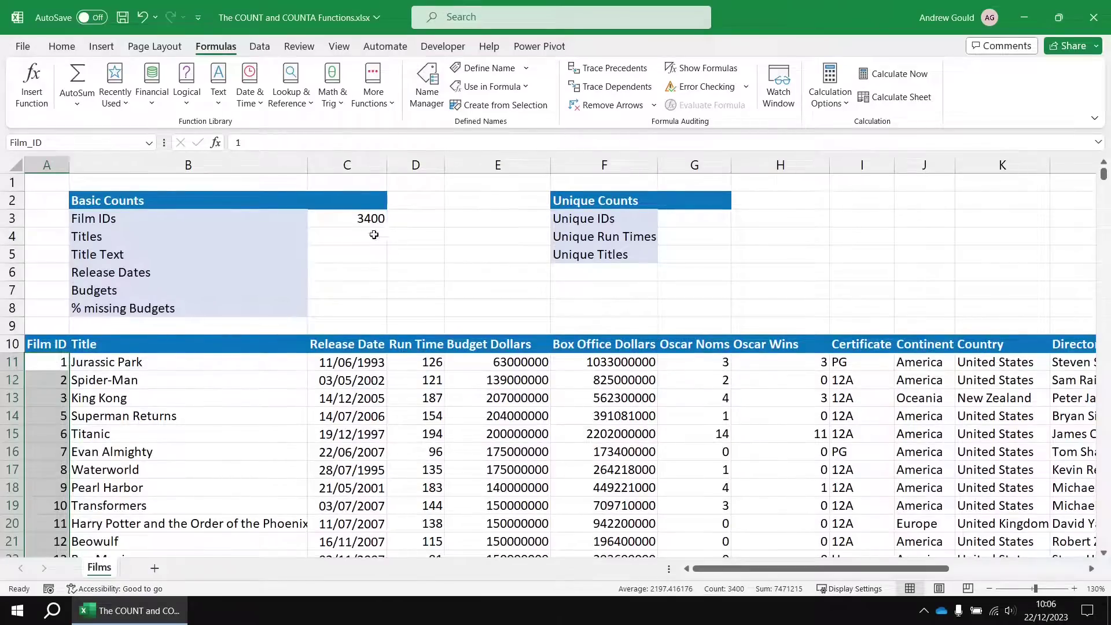
# Replace the C3 formula with =COUNT(Film_ID), still returning 3400.
pyautogui.click(351, 220)
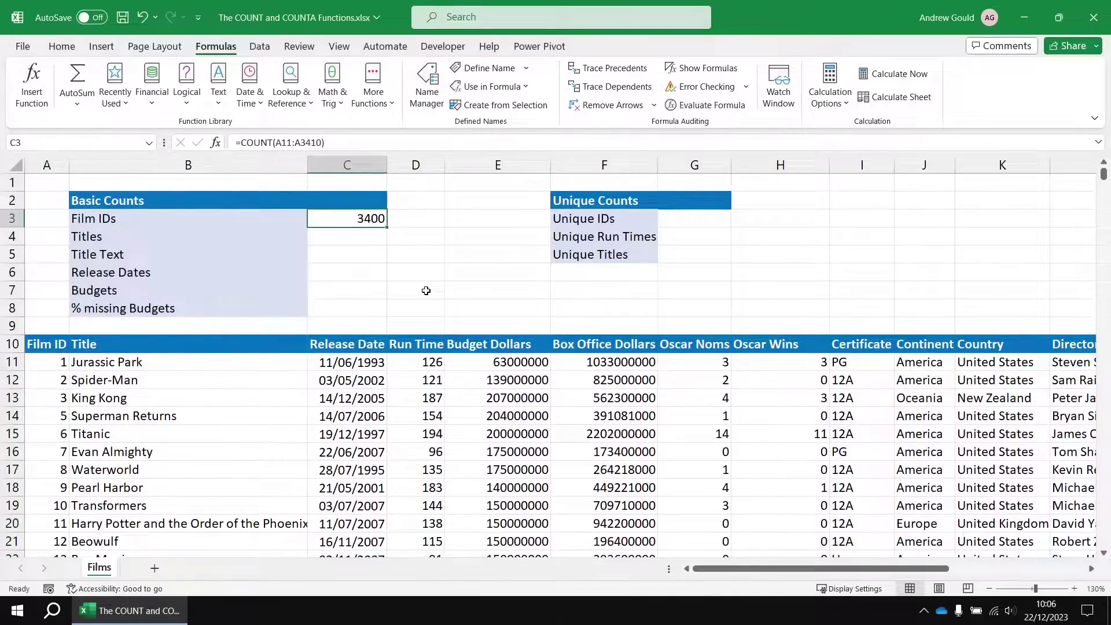
pyautogui.press('Delete')
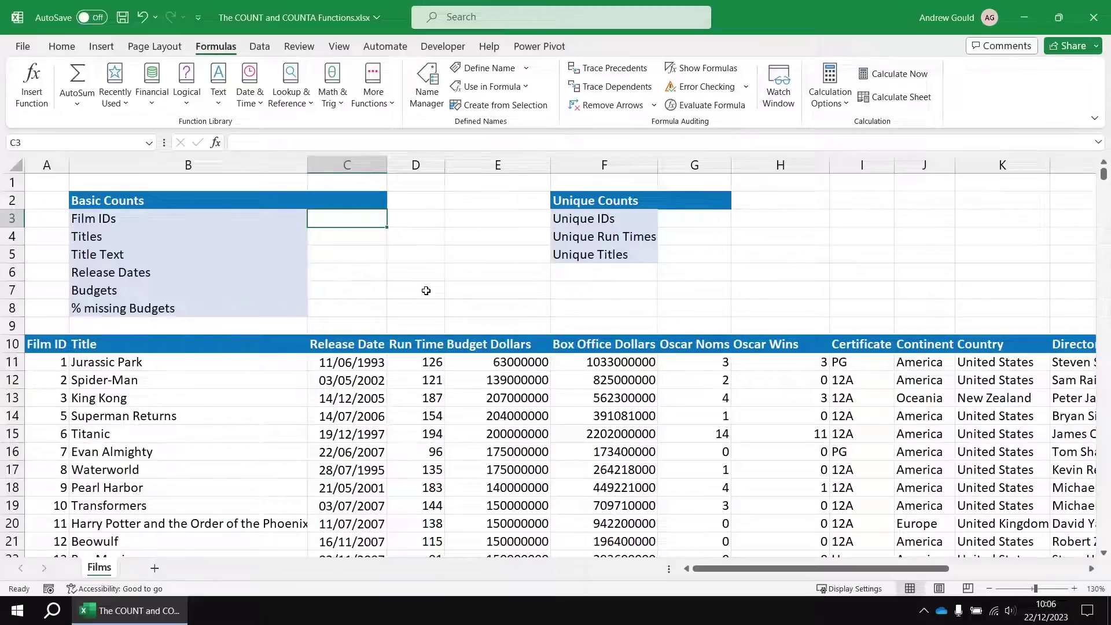
pyautogui.write('=coun')
pyautogui.press('Tab')
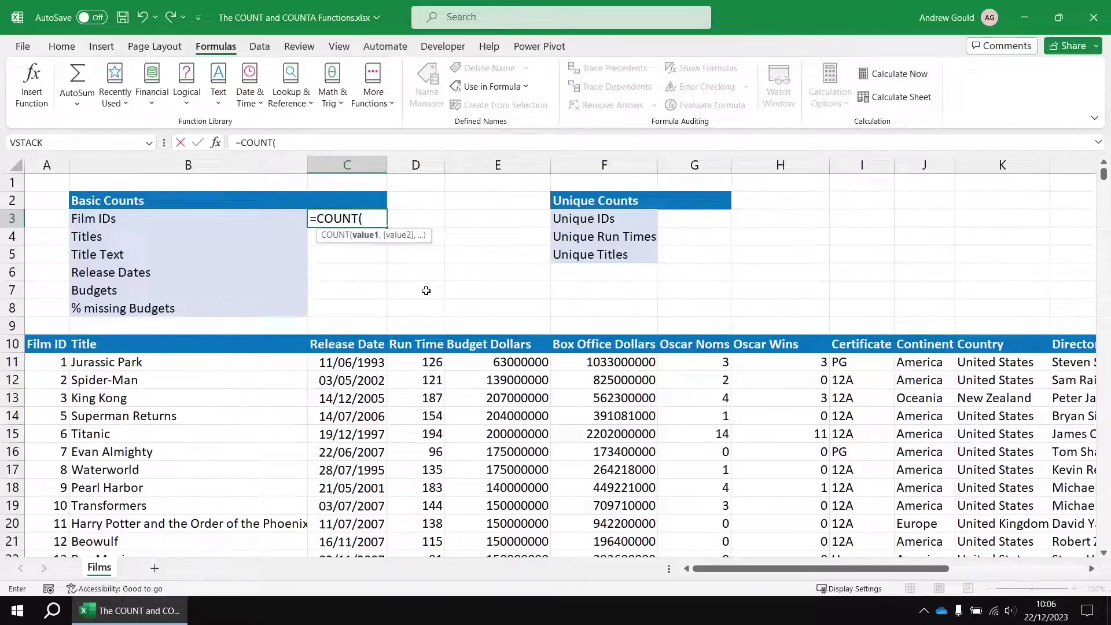
pyautogui.write('fil')
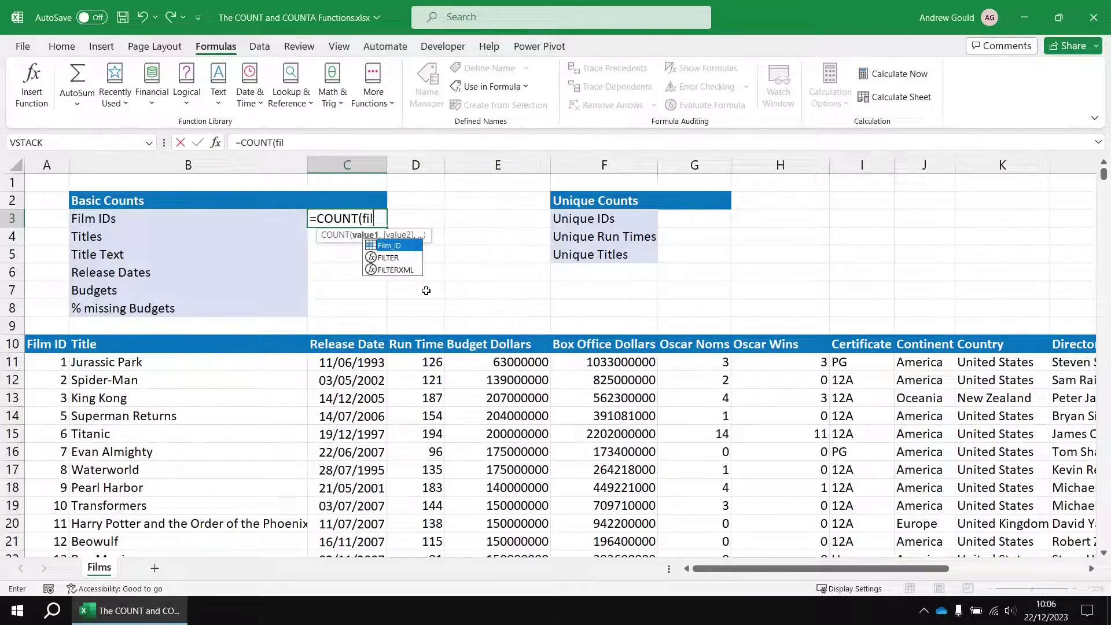
pyautogui.press('Tab')
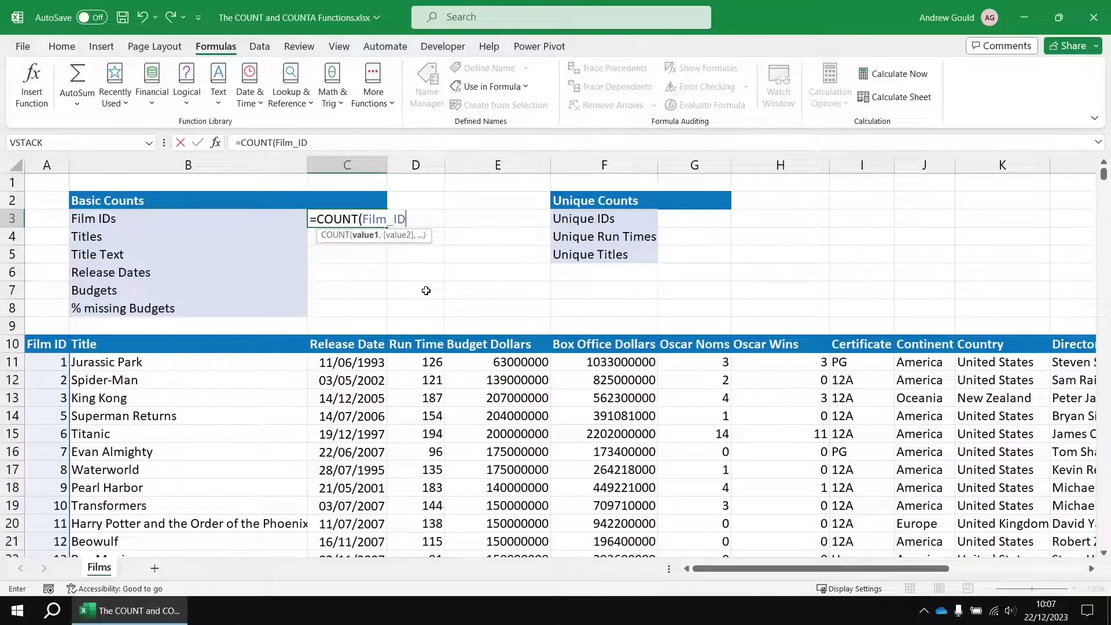
pyautogui.write(')')
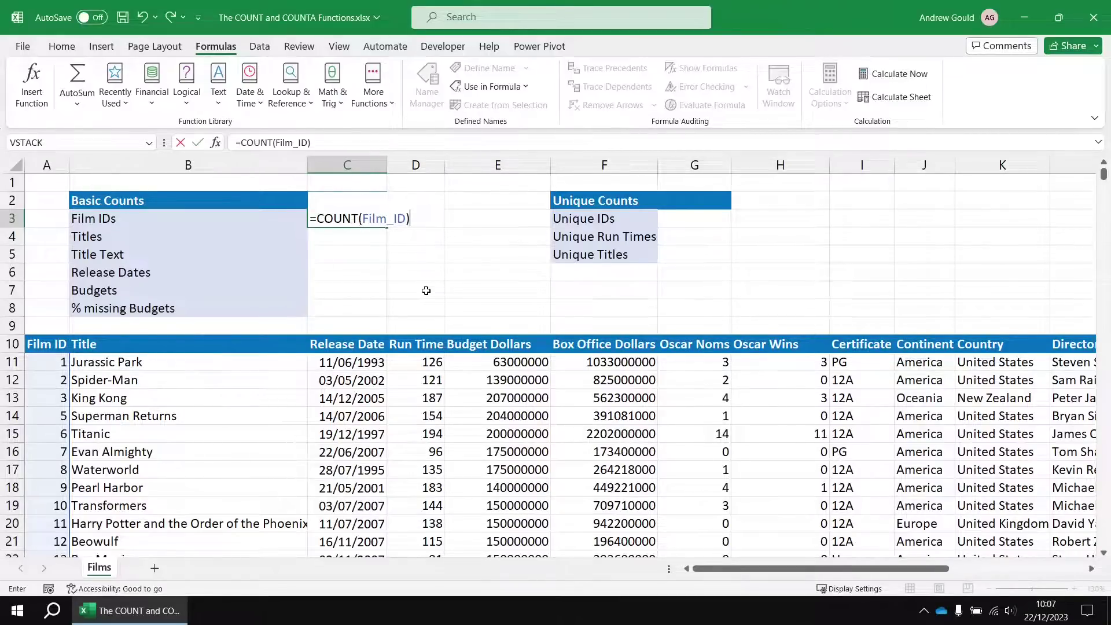
pyautogui.press('Return')
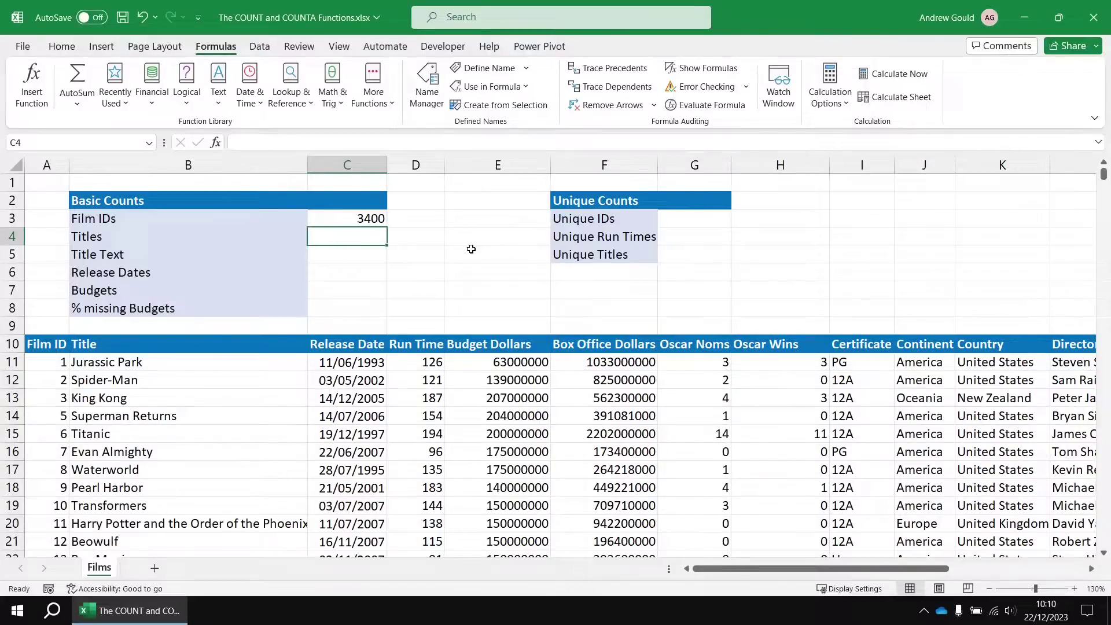
# Enter =COUNT(Title) in C4, which returns 4.
pyautogui.write('=cou')
pyautogui.press('Tab')
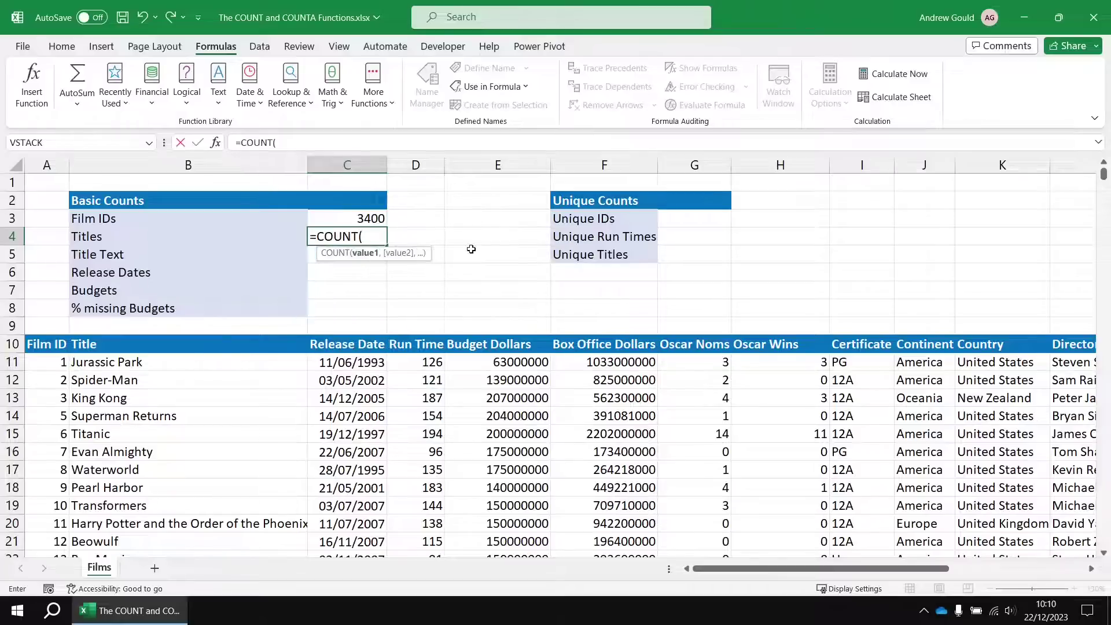
pyautogui.write('T')
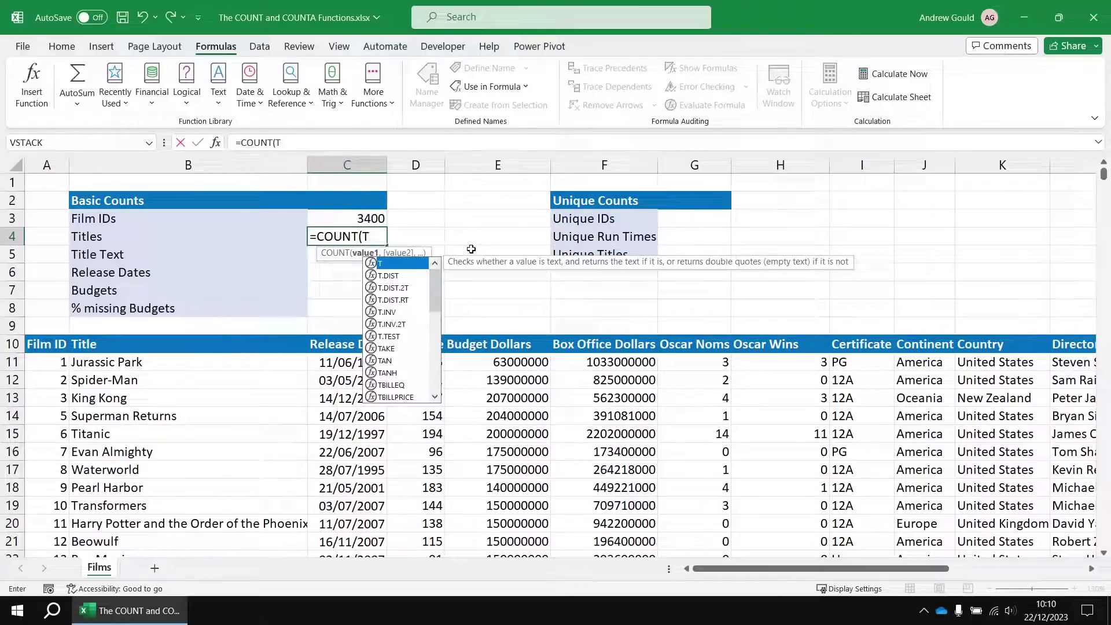
pyautogui.write('itle')
pyautogui.press('Tab')
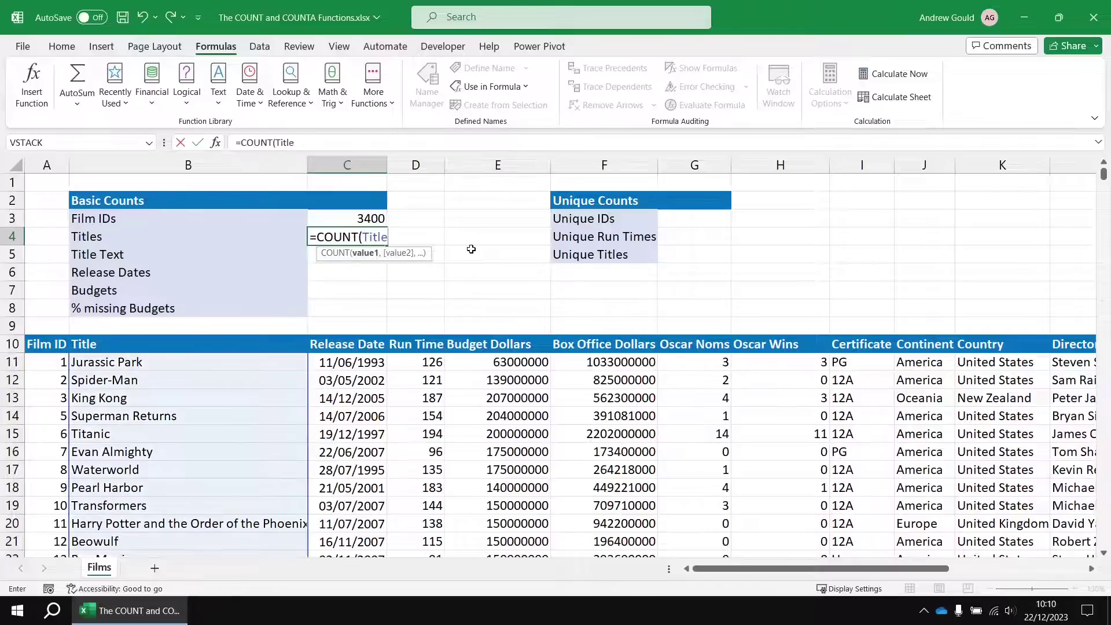
pyautogui.write(')')
pyautogui.press('Return')
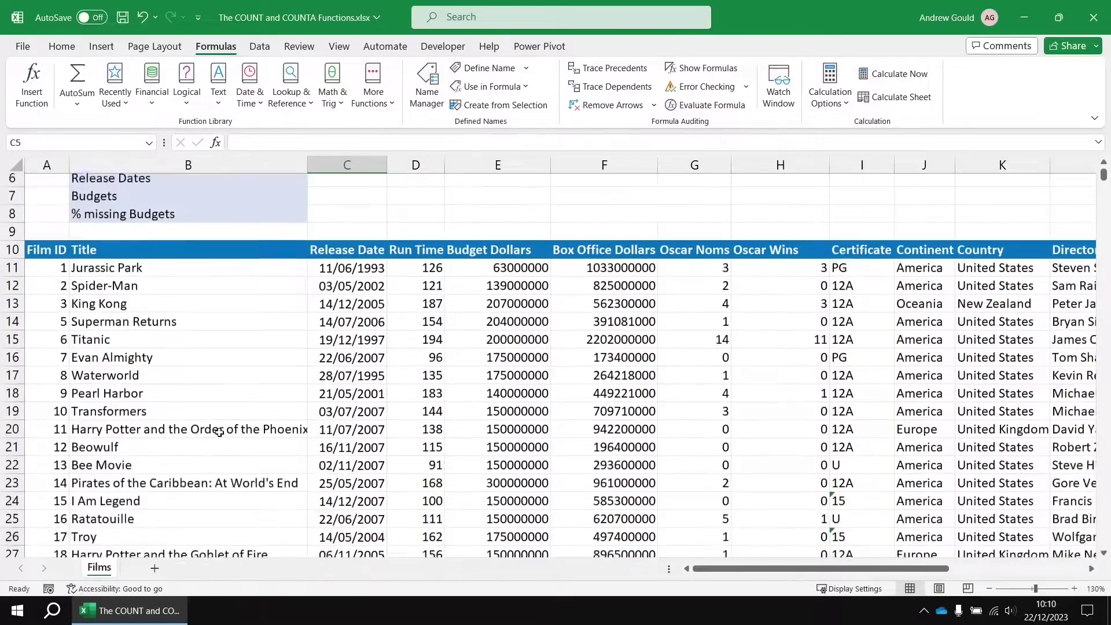
pyautogui.scroll(-5, 216, 428)
pyautogui.scroll(-8, 217, 402)
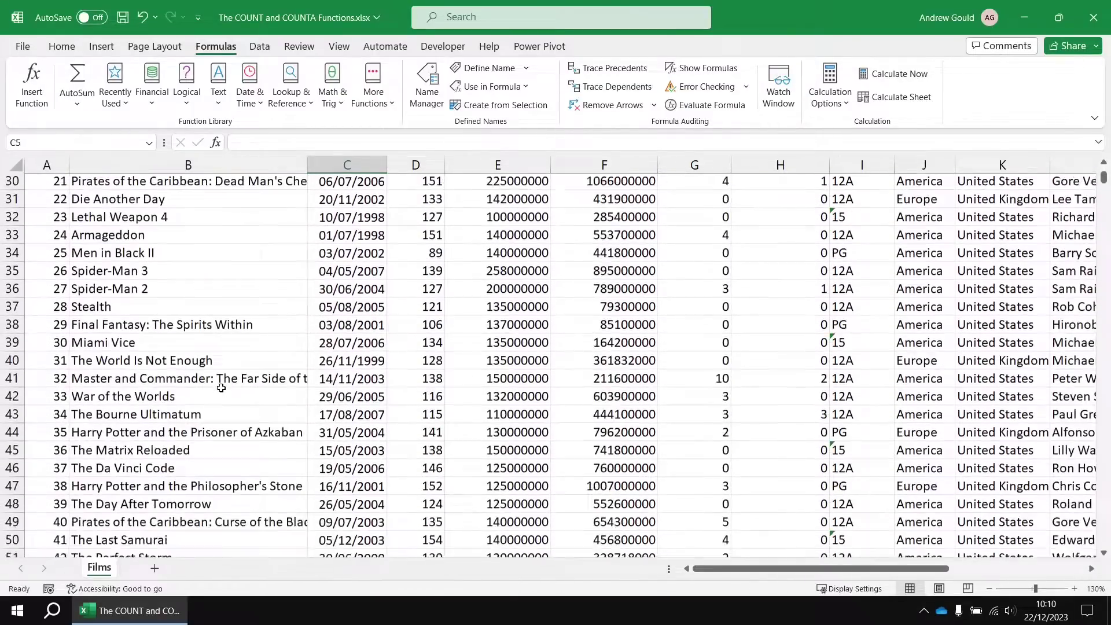
pyautogui.scroll(-13, 221, 386)
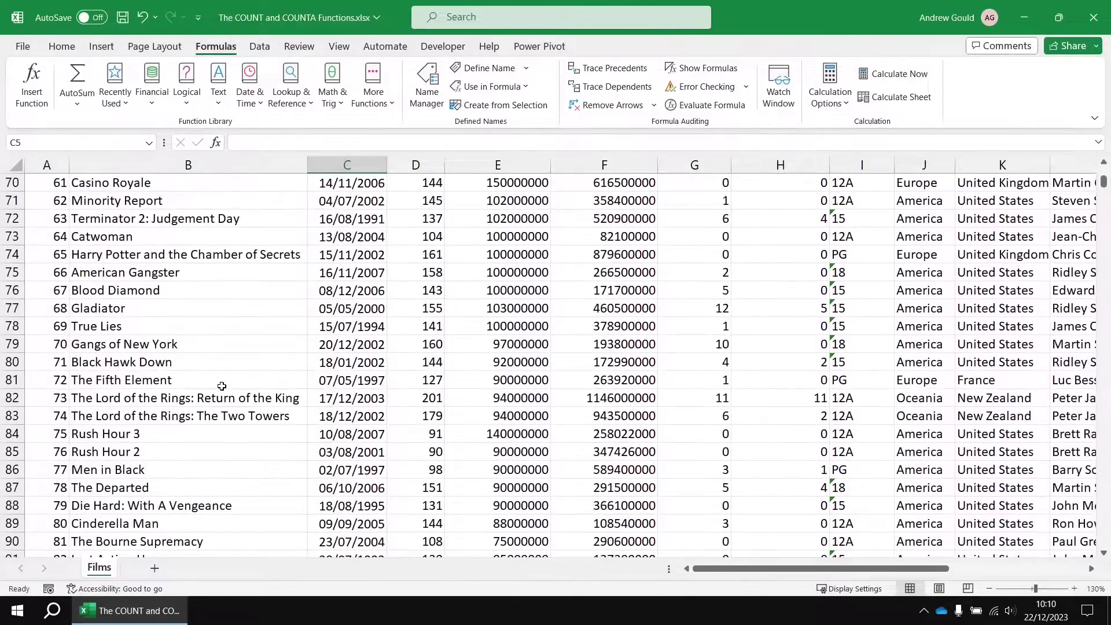
pyautogui.scroll(-12, 222, 385)
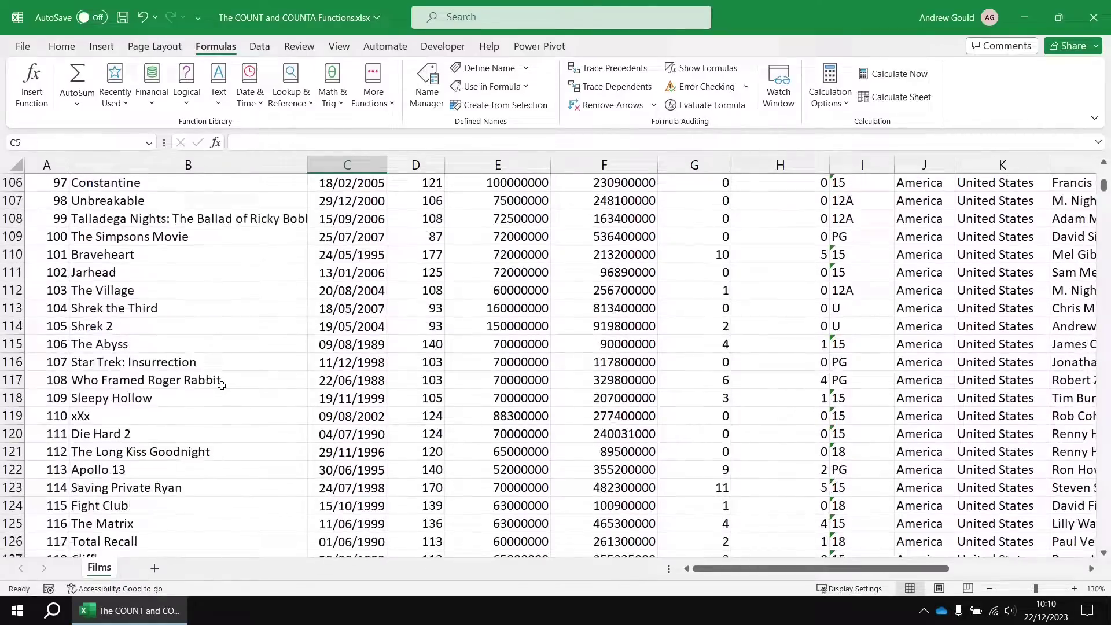
pyautogui.scroll(-5, 222, 385)
pyautogui.click(247, 303)
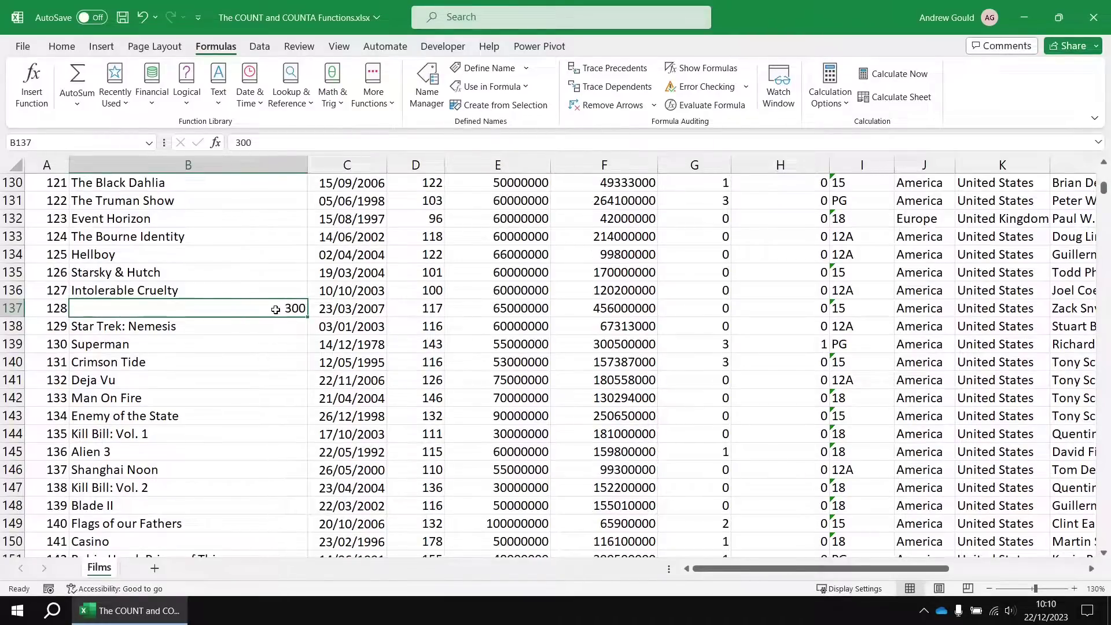
pyautogui.hotkey('ctrl', 'Up')
pyautogui.hotkey('ctrl', 'Up')
pyautogui.hotkey('ctrl', 'Up')
pyautogui.hotkey('ctrl', 'Up')
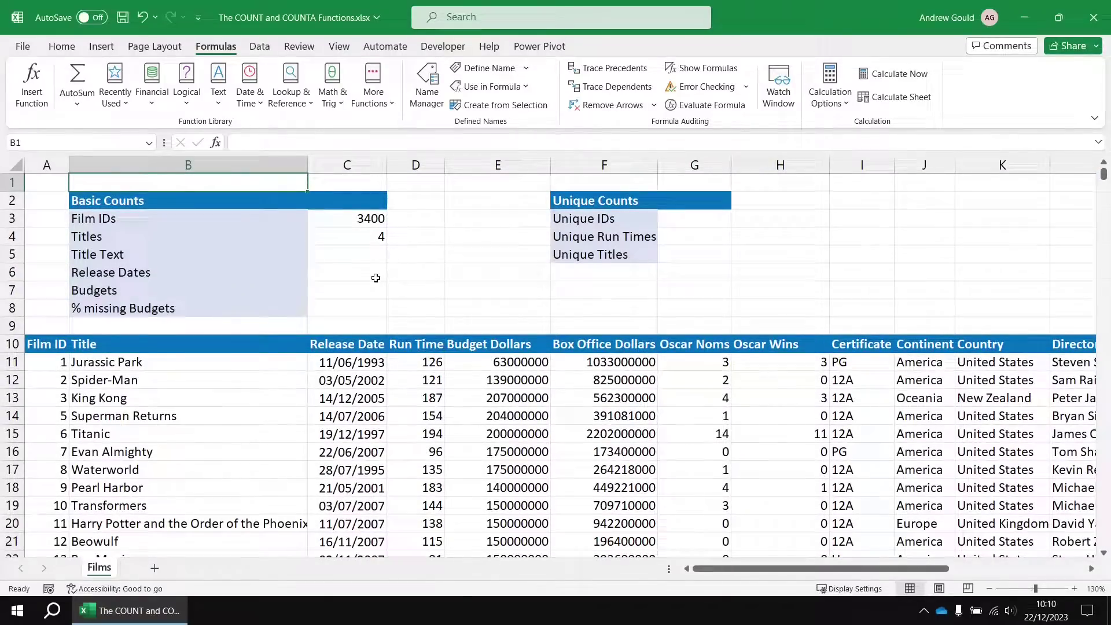
pyautogui.click(356, 253)
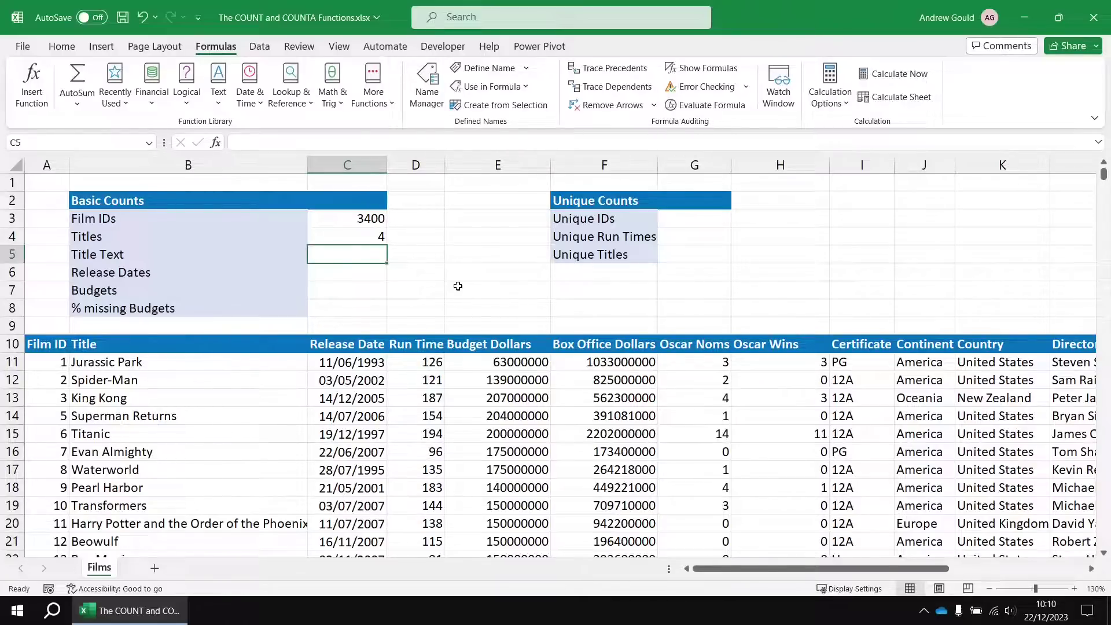
# Enter =COUNTA(Title) in C5 for Title Text, returning 3400.
pyautogui.write('=count')
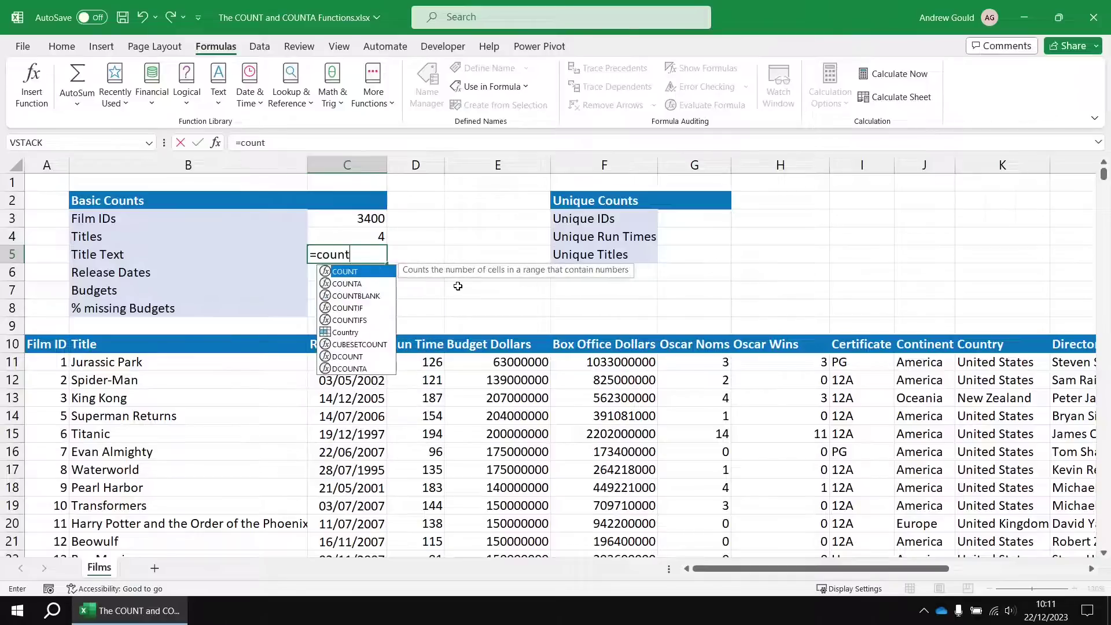
pyautogui.press('Down')
pyautogui.press('Tab')
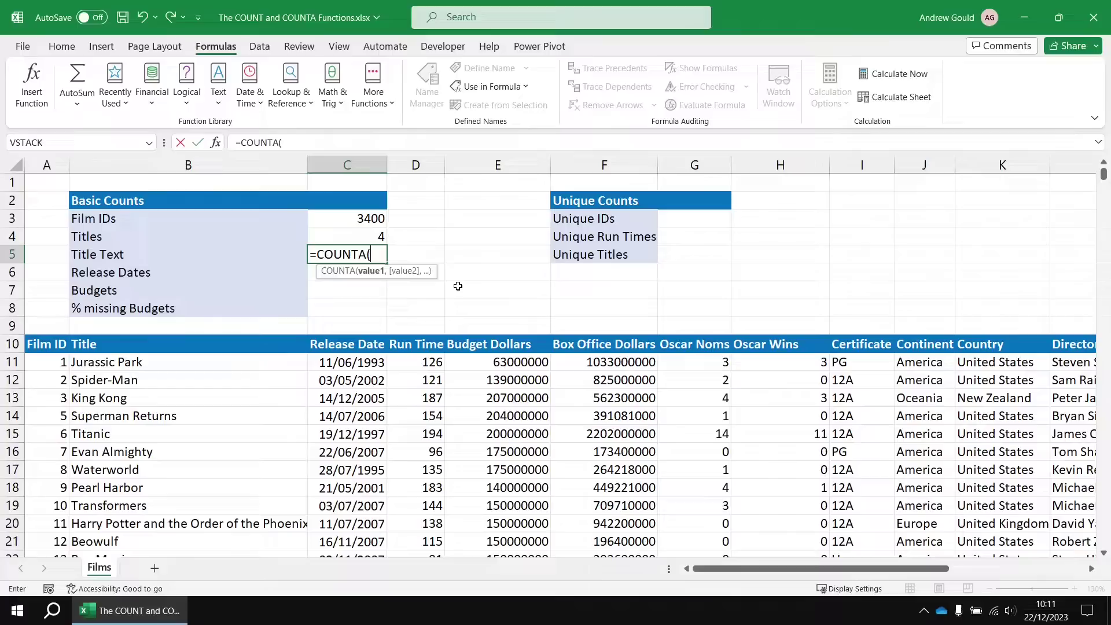
pyautogui.write('Tit')
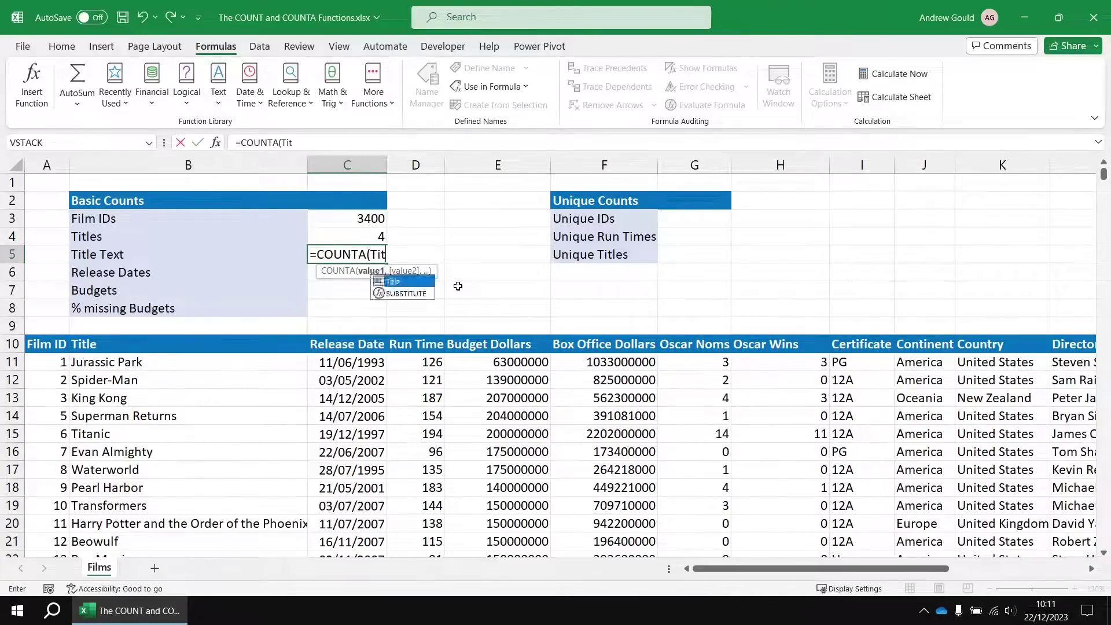
pyautogui.write('le)')
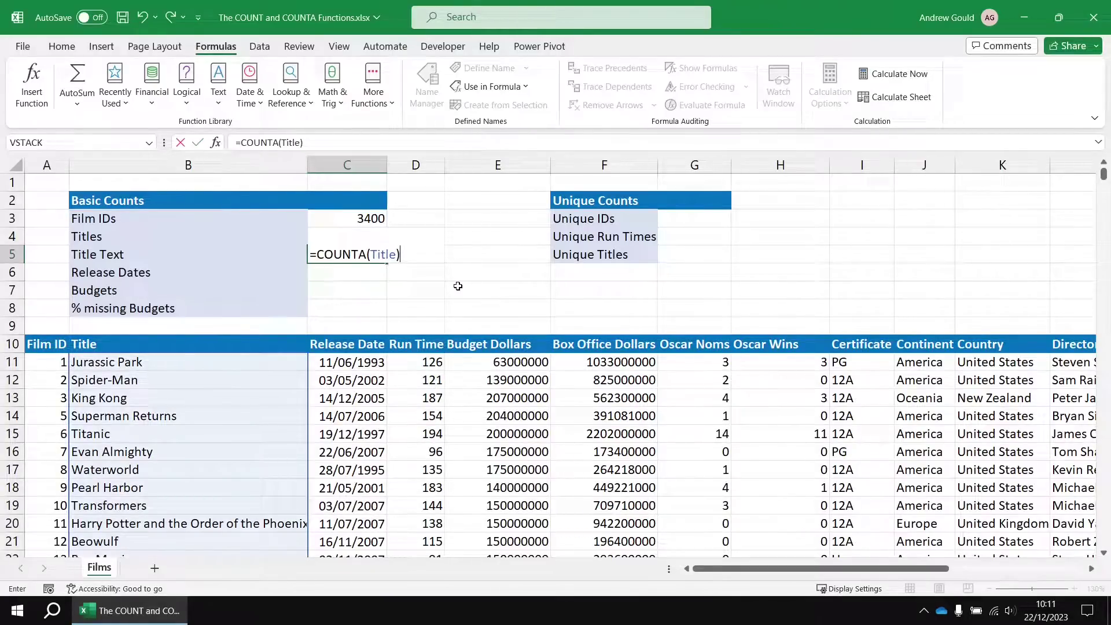
pyautogui.press('Return')
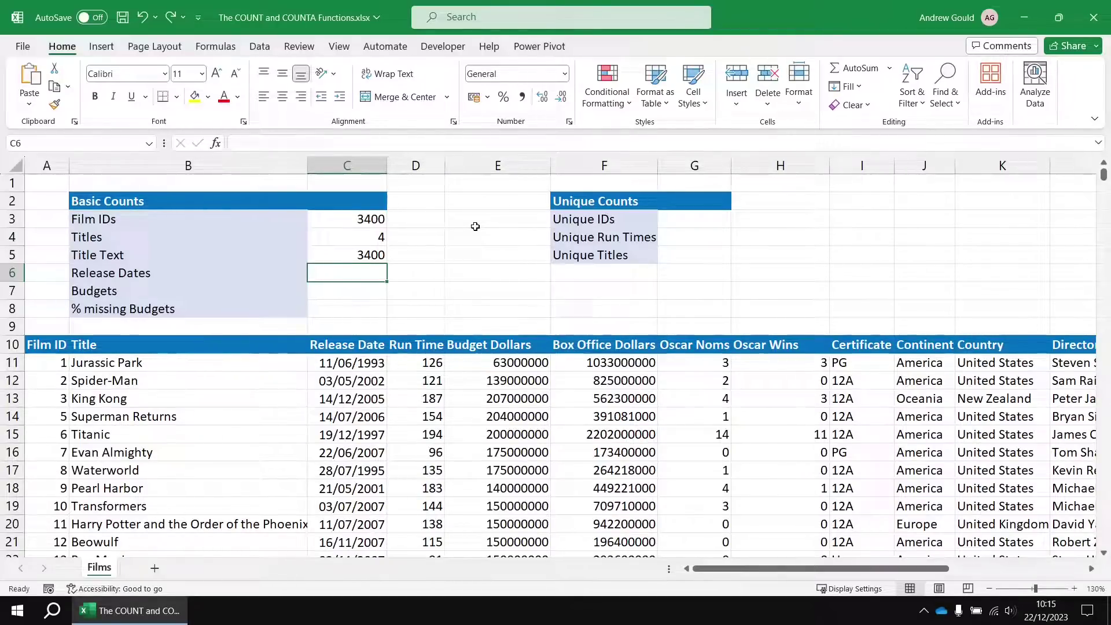
# Enter =COUNT(Release_Date) in C6 for Release Dates, returning 3400.
pyautogui.write('=coun')
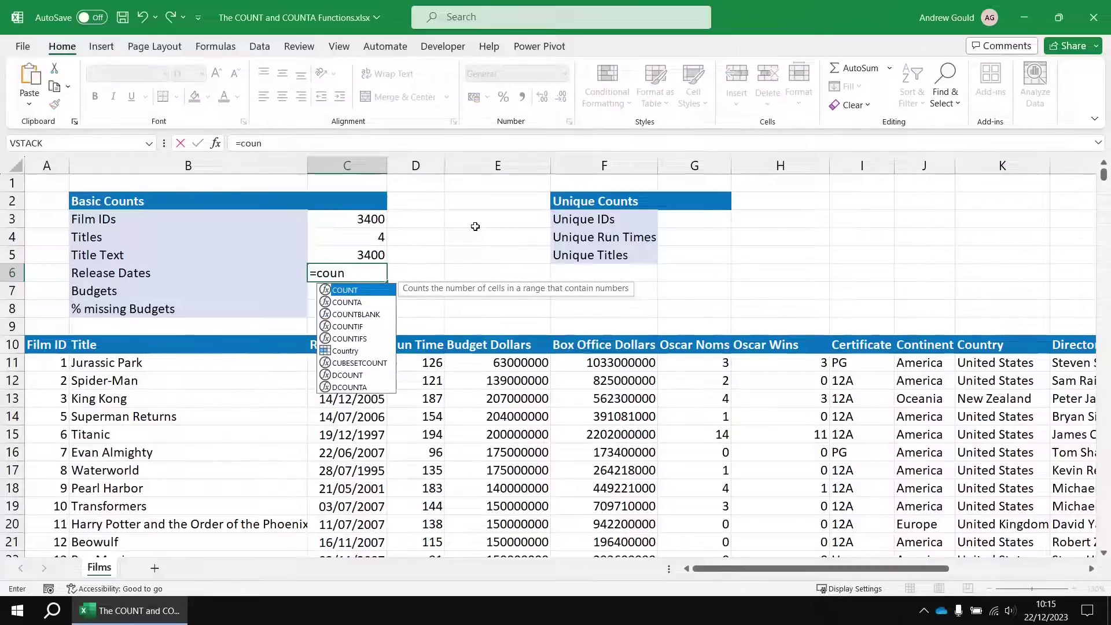
pyautogui.press('Tab')
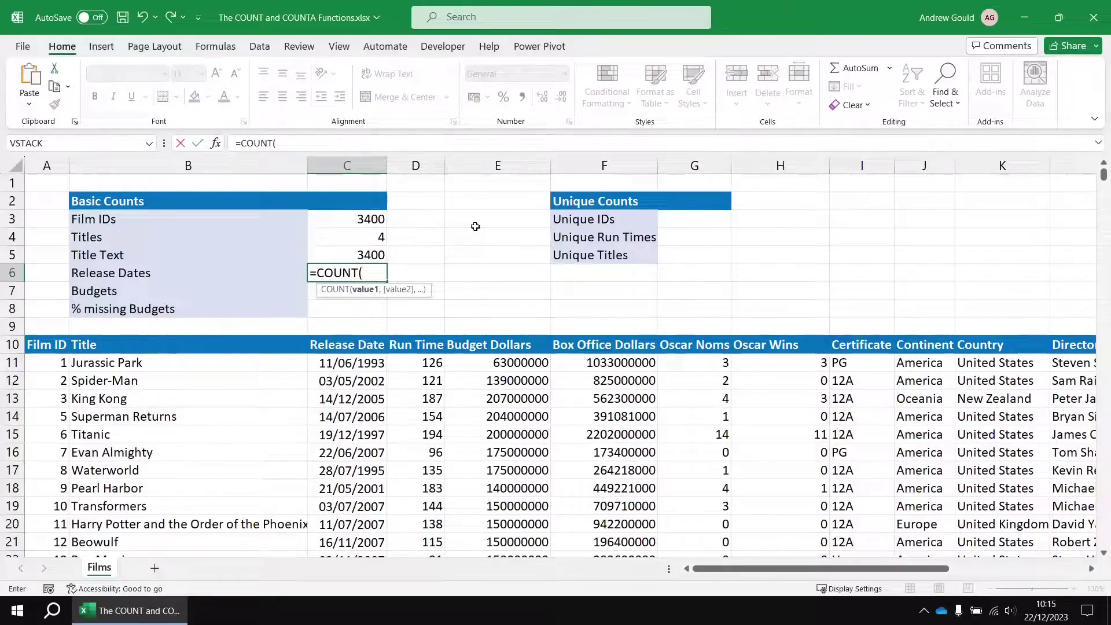
pyautogui.write('re')
pyautogui.press('Down')
pyautogui.press('Down')
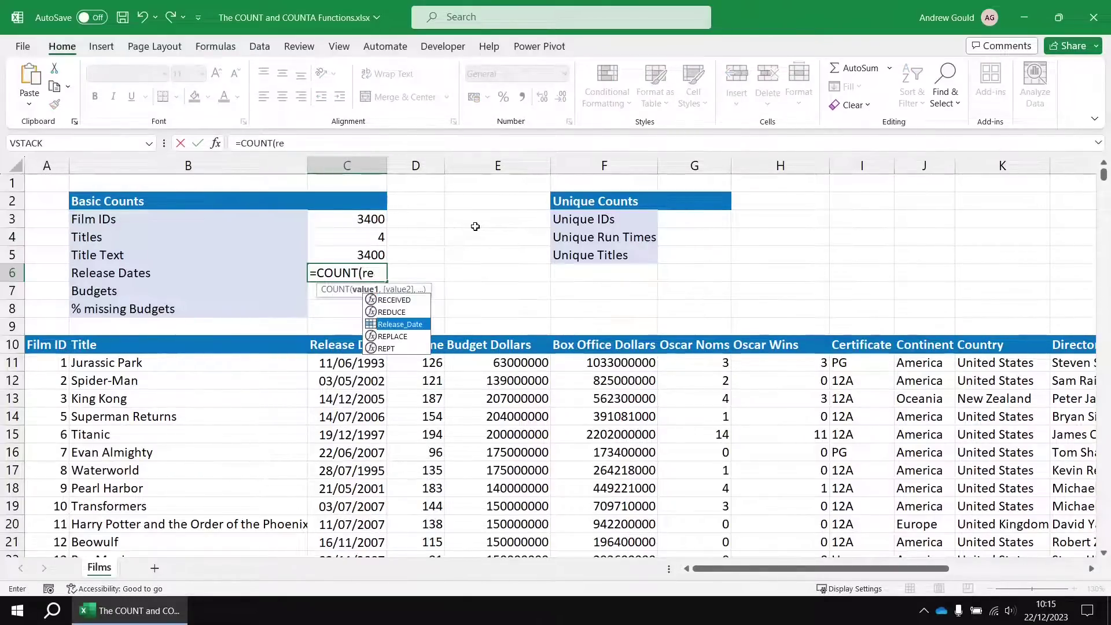
pyautogui.press('Tab')
pyautogui.write(')')
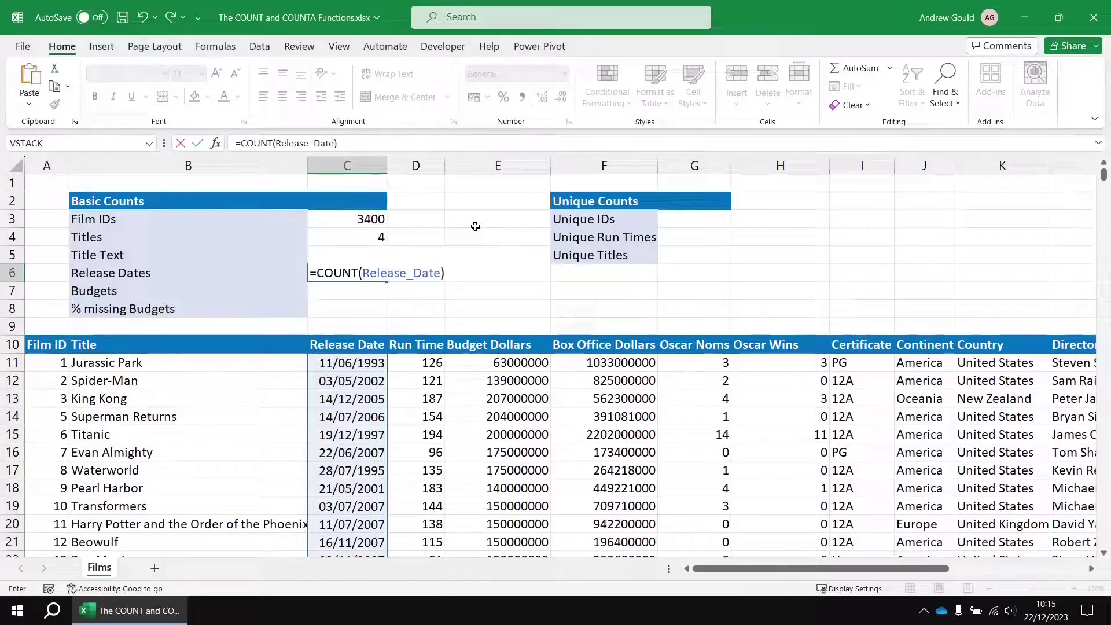
pyautogui.press('Return')
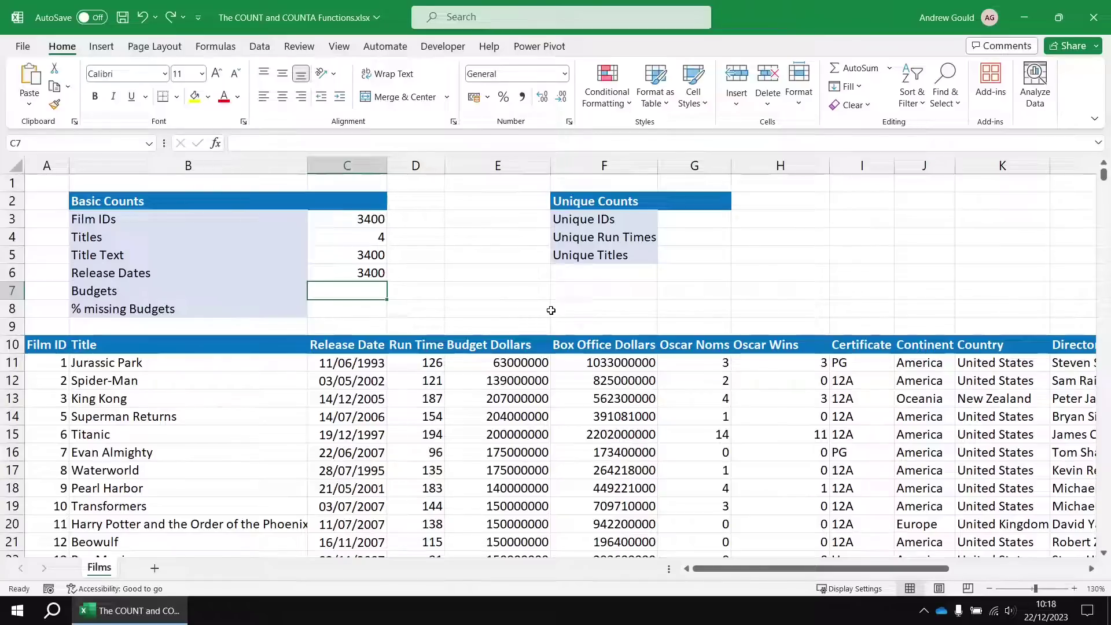
# Enter =COUNT(Budget_Dollars) in C7 for Budgets, returning 2999.
pyautogui.write('=count(')
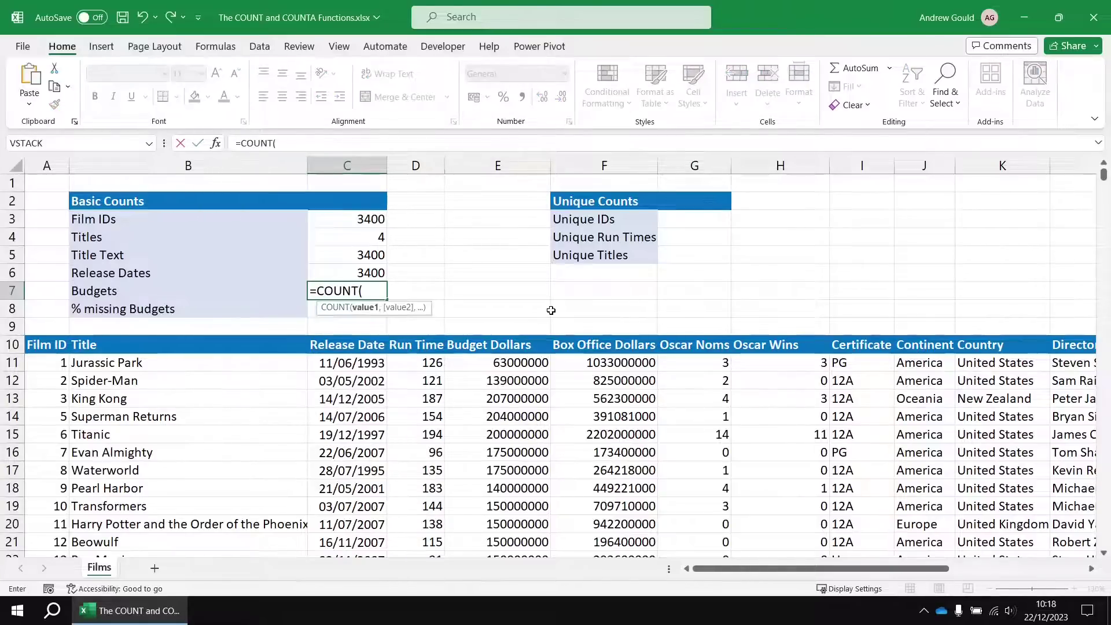
pyautogui.write('bud')
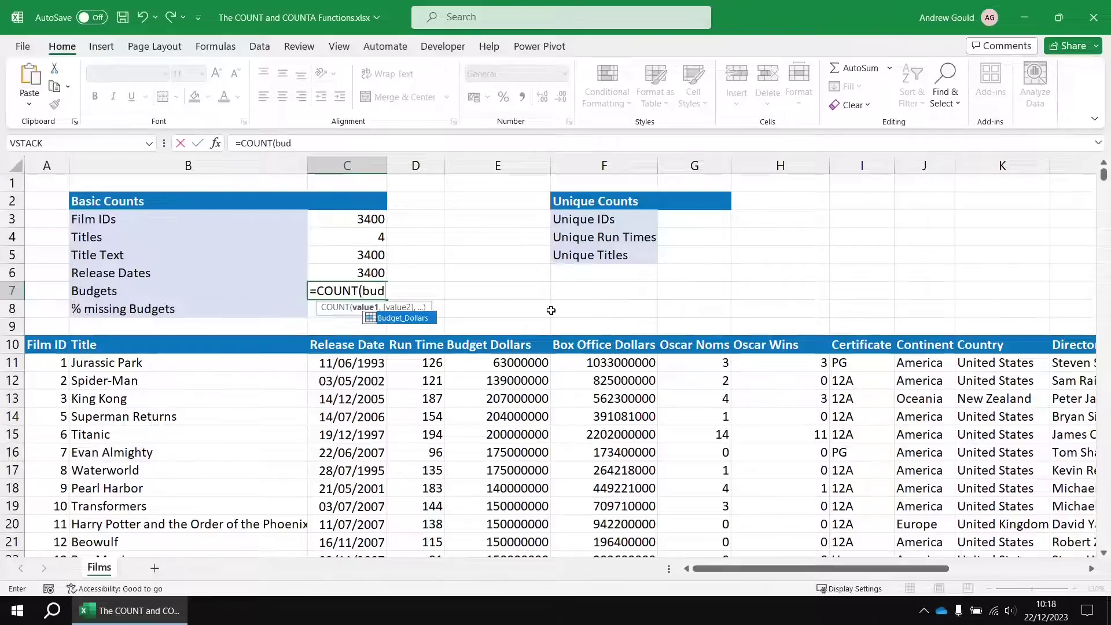
pyautogui.press('Tab')
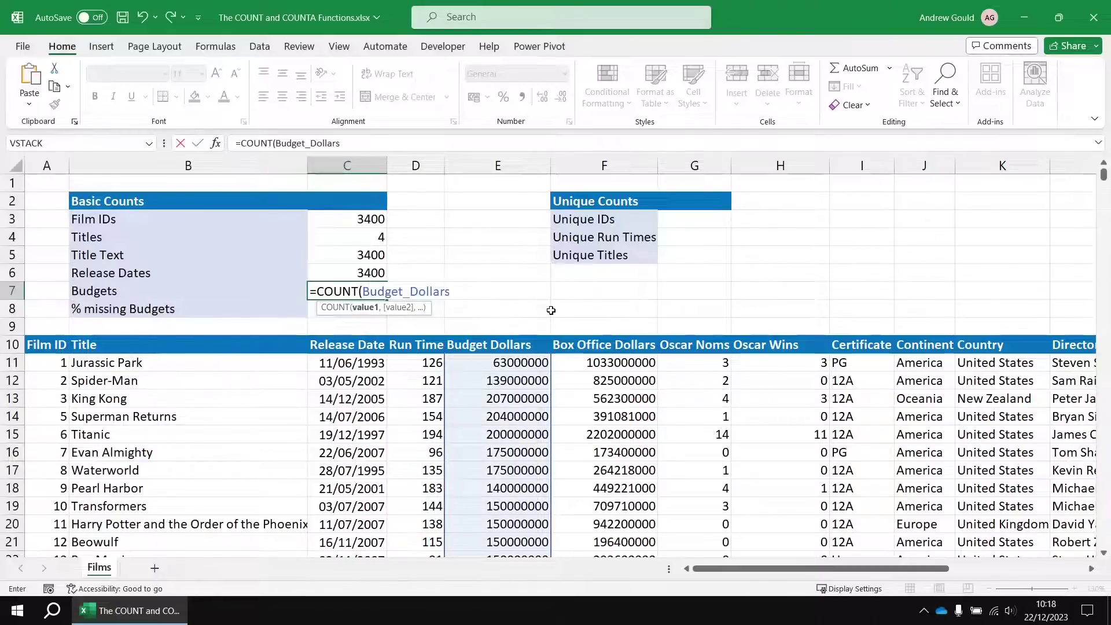
pyautogui.write(')')
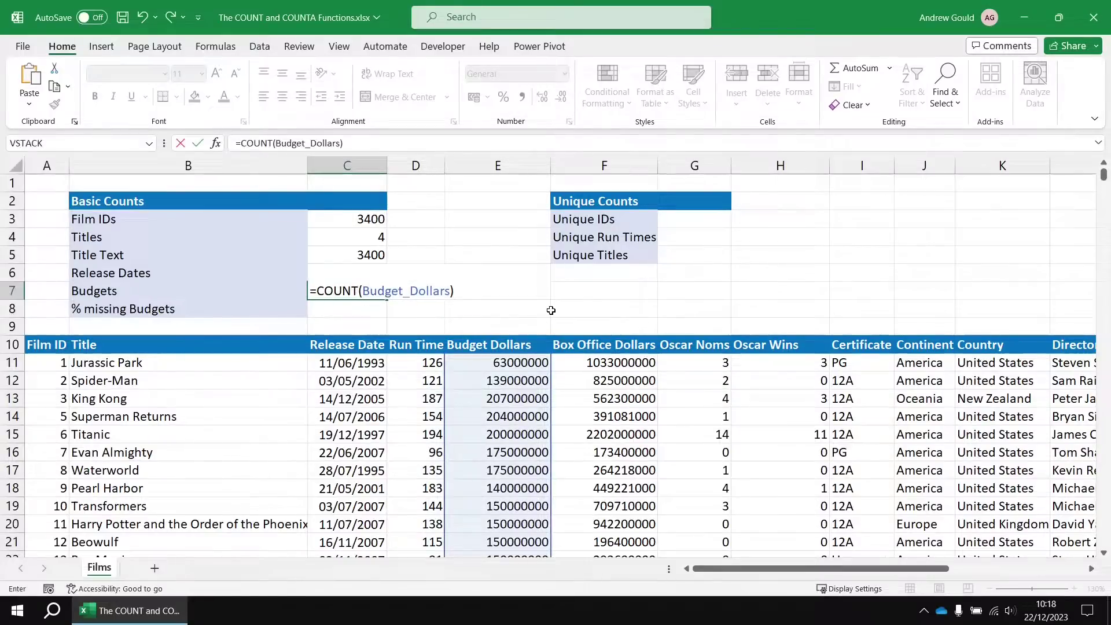
pyautogui.press('Return')
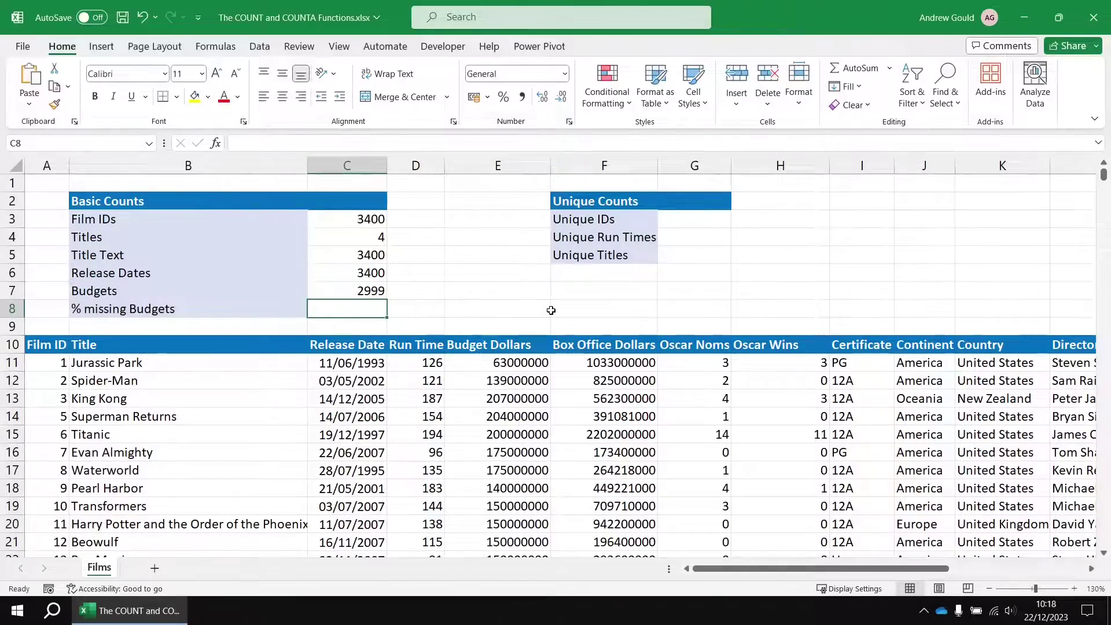
pyautogui.click(511, 364)
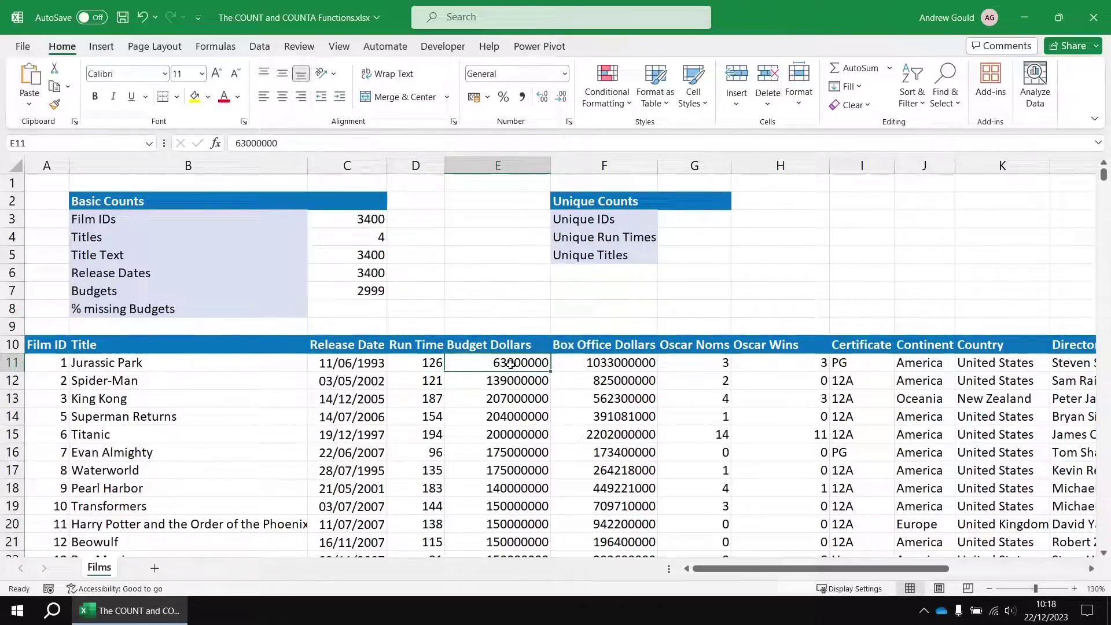
pyautogui.hotkey('ctrl', 'Down')
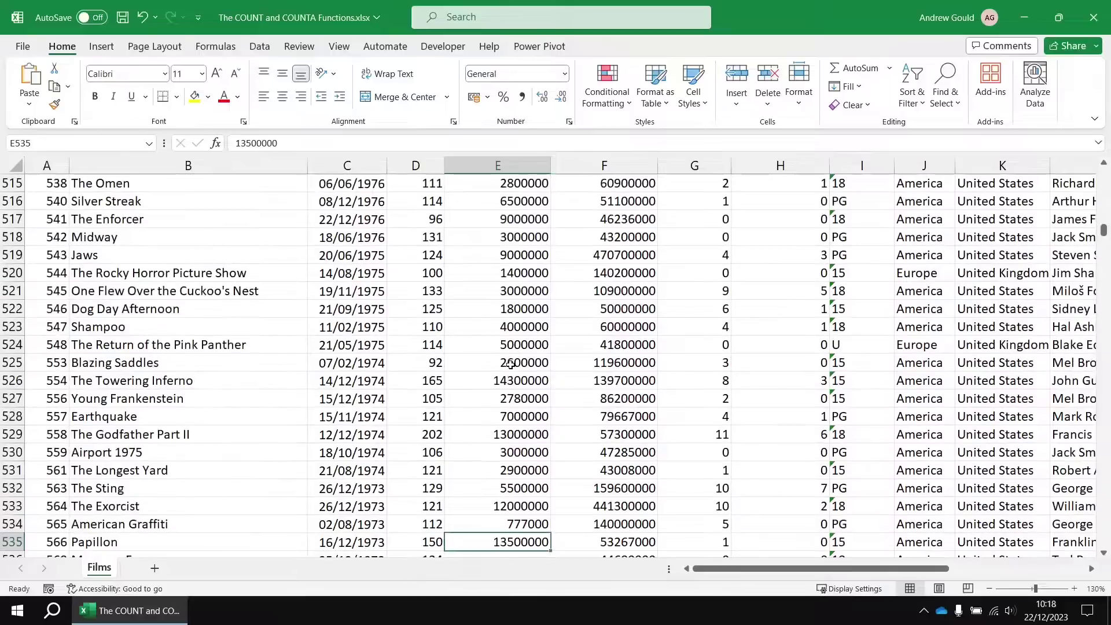
pyautogui.scroll(-4, 561, 374)
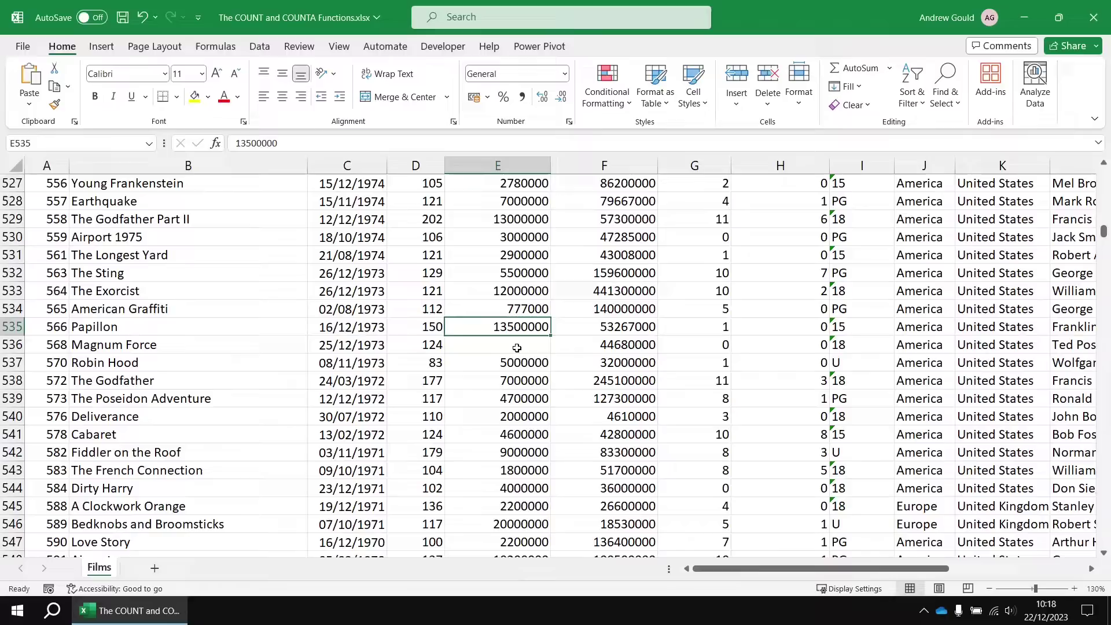
pyautogui.click(516, 348)
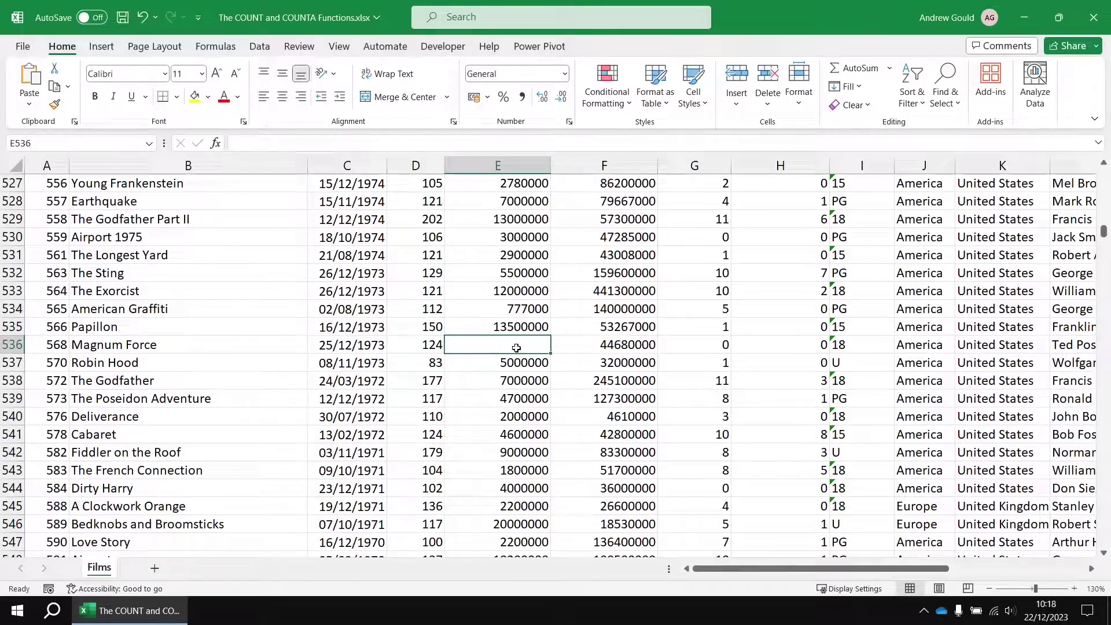
pyautogui.click(523, 326)
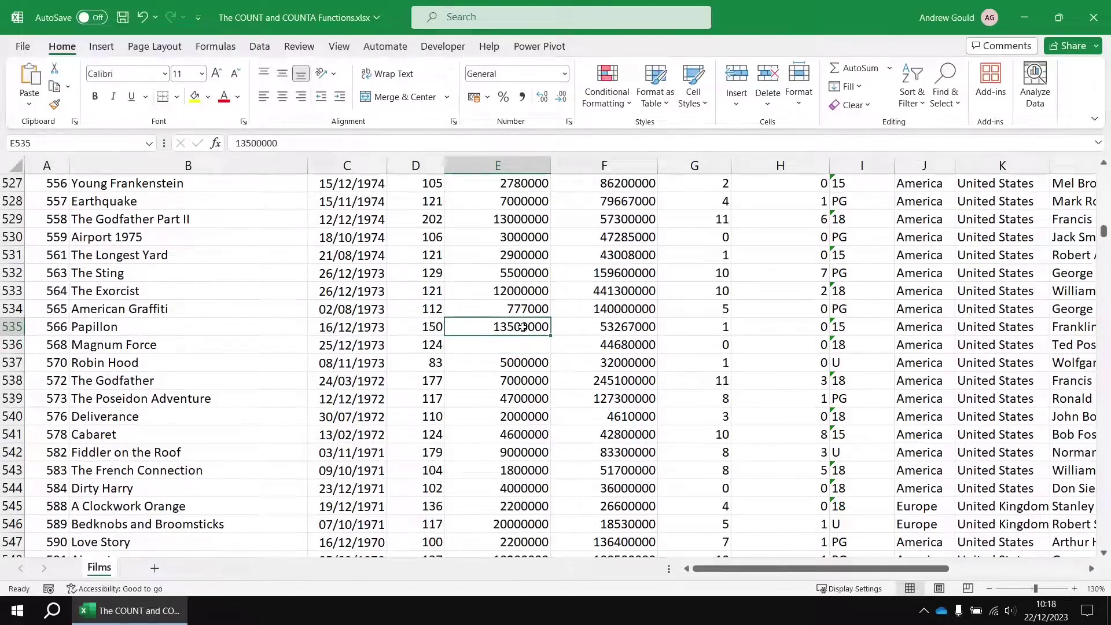
pyautogui.hotkey('ctrl', 'Up')
pyautogui.hotkey('ctrl', 'Up')
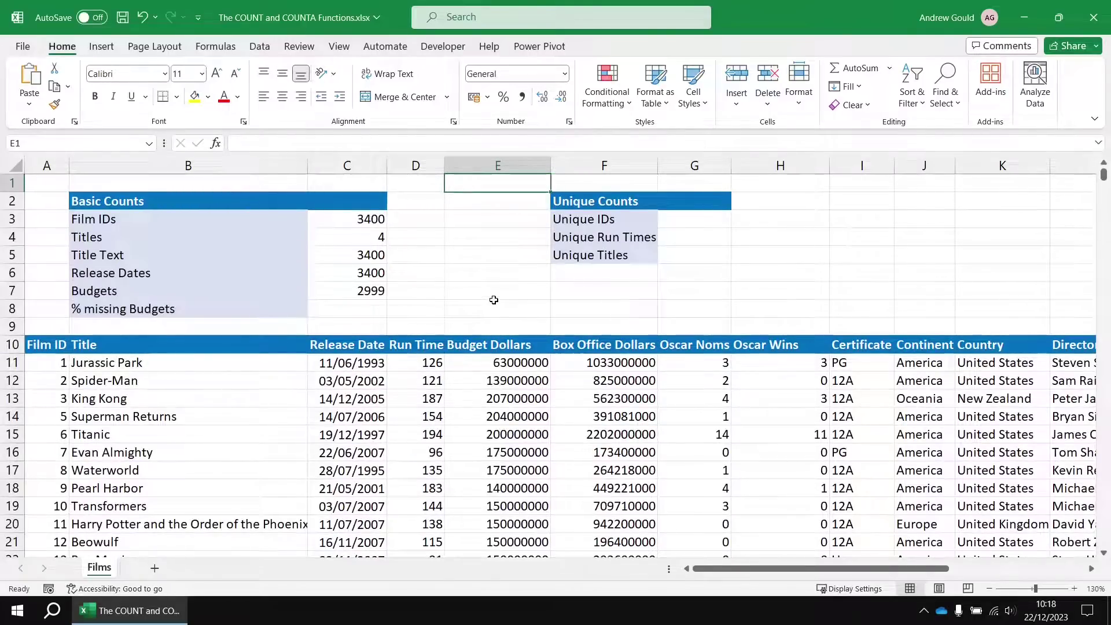
# Enter =COUNTBLANK(Budget_Dollars) in C8, returning 401 blank budgets.
pyautogui.press('Left')
pyautogui.press('Left')
pyautogui.press('Down')
pyautogui.press('Down')
pyautogui.press('Down')
pyautogui.press('Down')
pyautogui.press('Down')
pyautogui.press('Down')
pyautogui.press('Down')
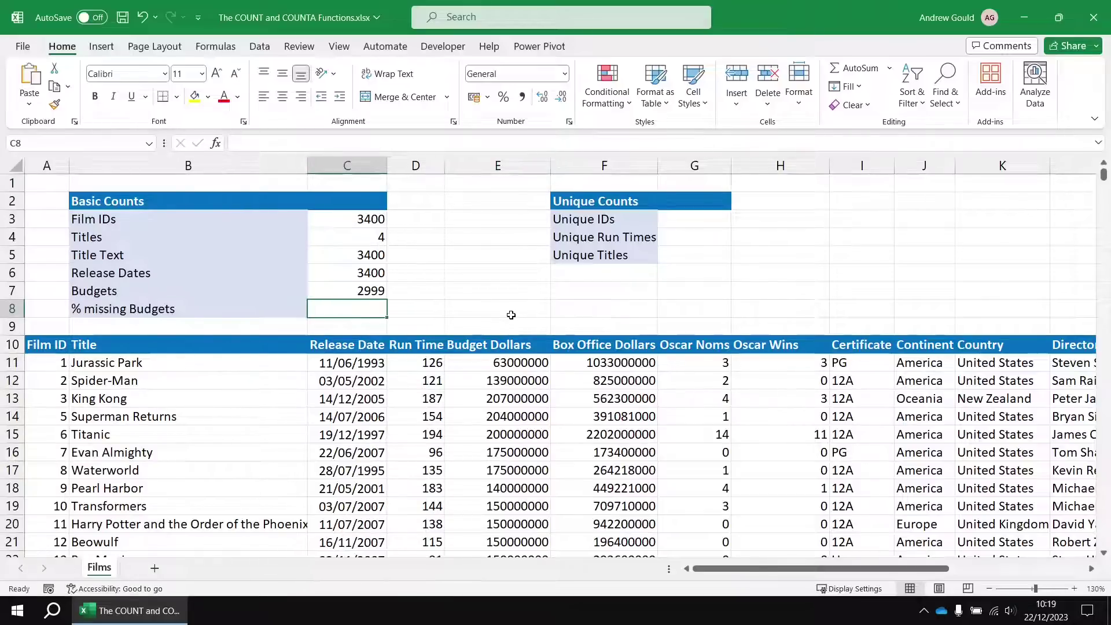
pyautogui.write('=coun')
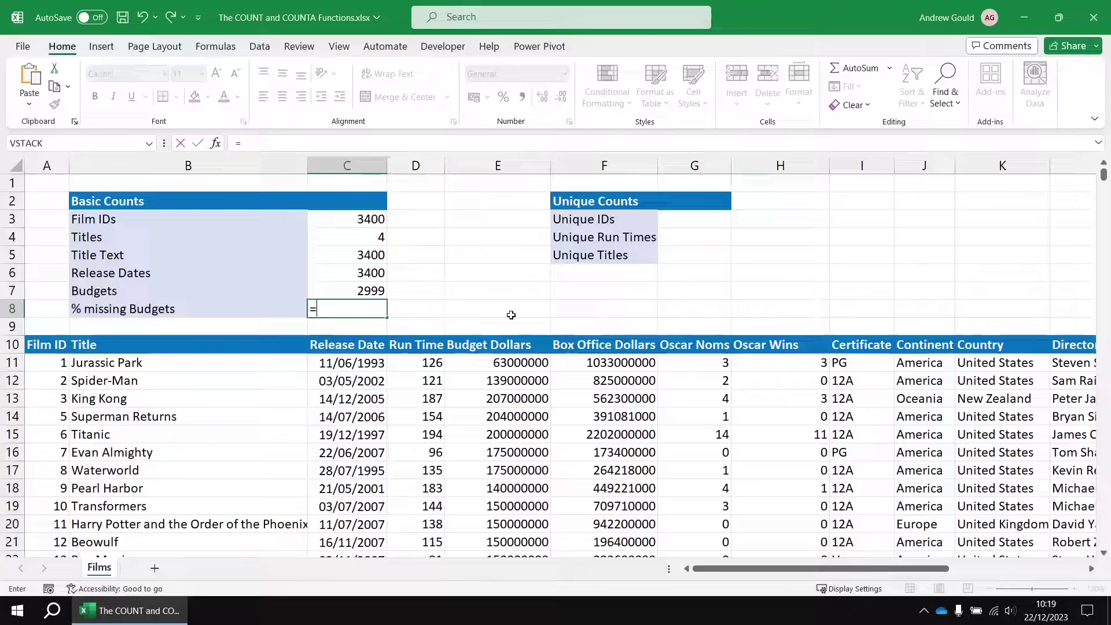
pyautogui.press('Down')
pyautogui.press('Down')
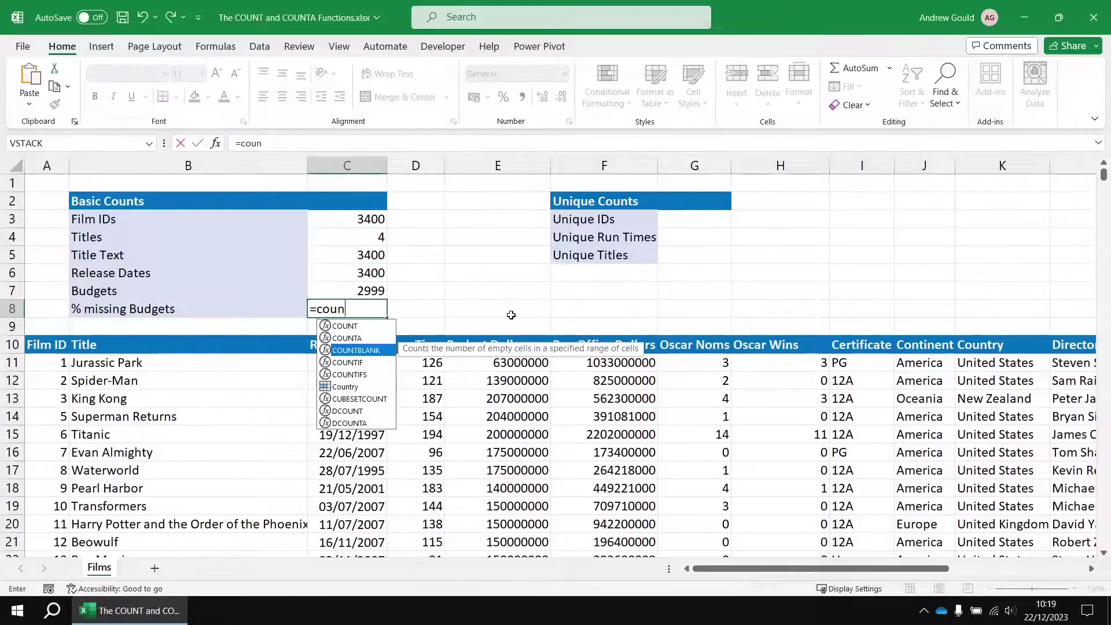
pyautogui.press('Tab')
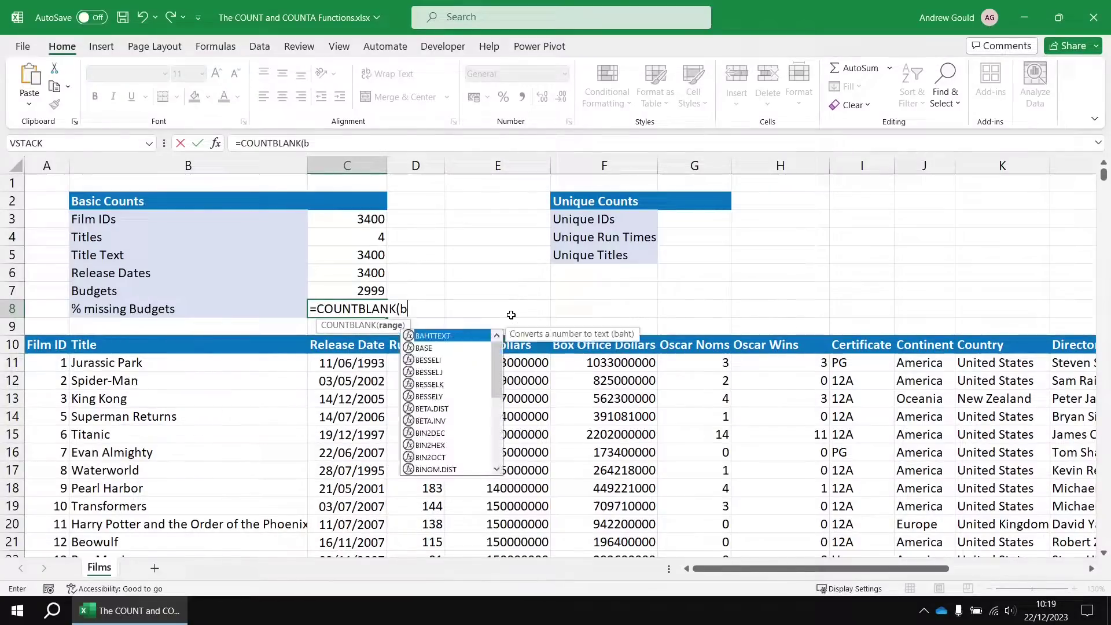
pyautogui.write('ud')
pyautogui.press('Tab')
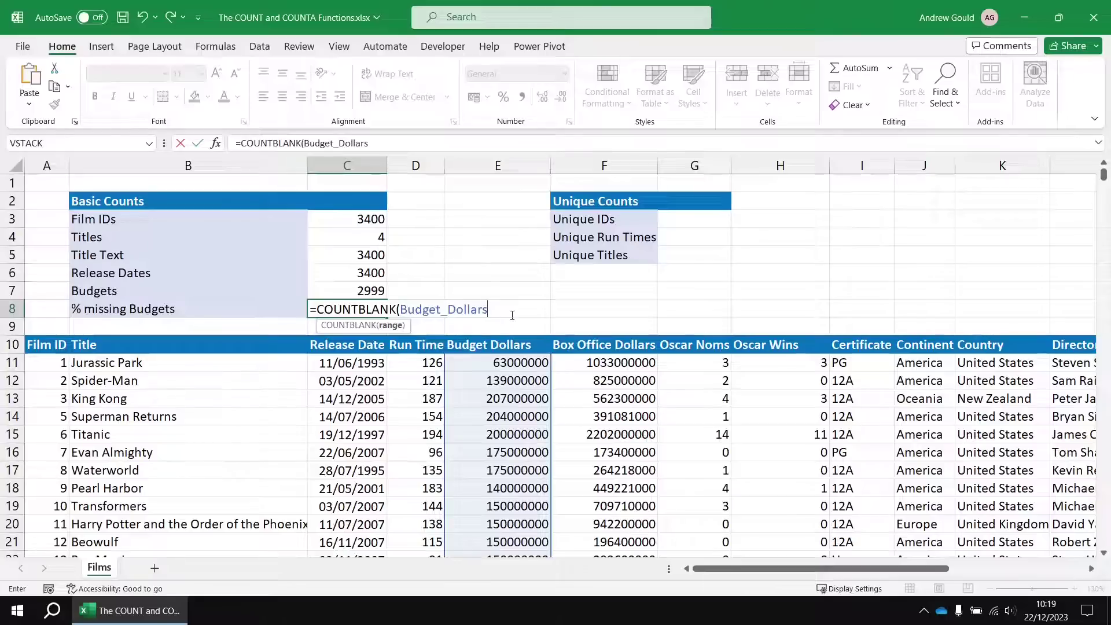
pyautogui.press('Return')
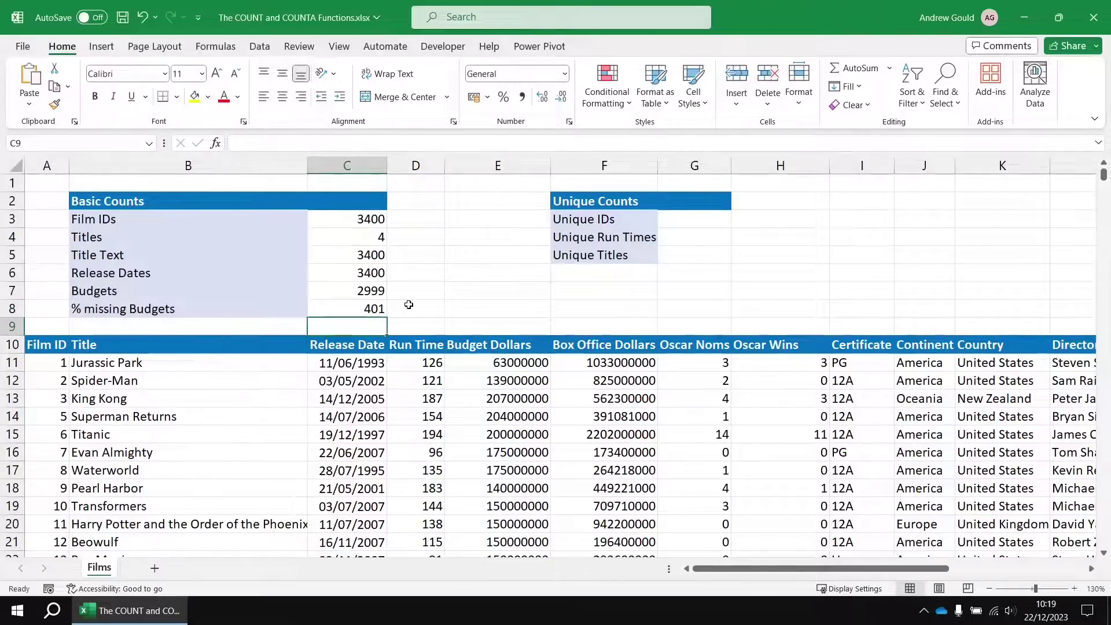
# Select both budget counts to compare them, then reselect C8.
pyautogui.moveTo(352, 292); pyautogui.dragTo(352, 309)
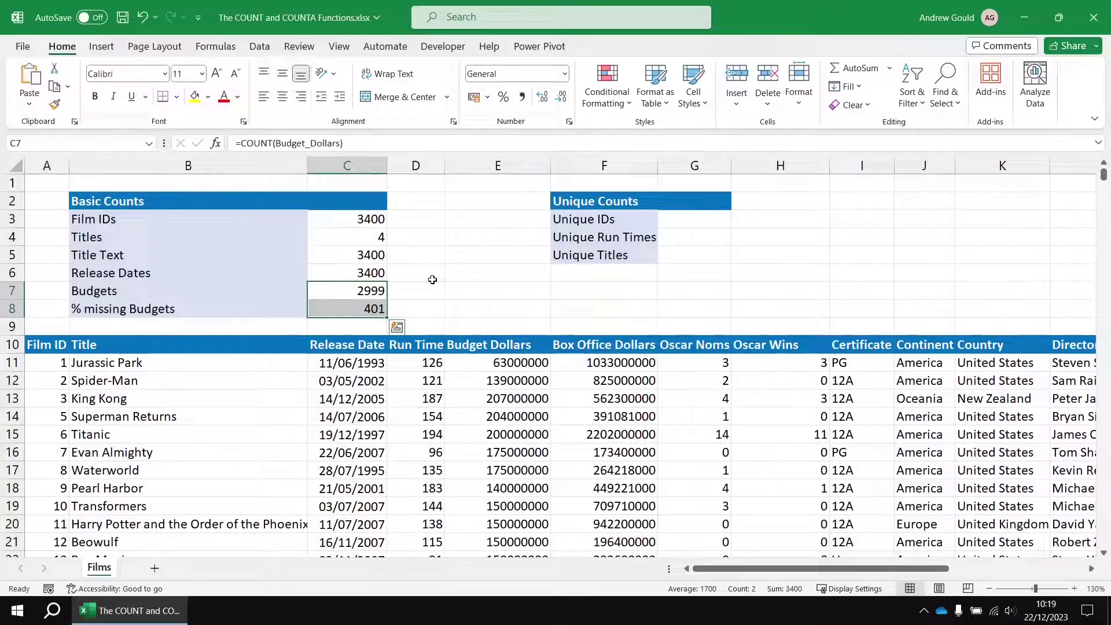
pyautogui.click(428, 303)
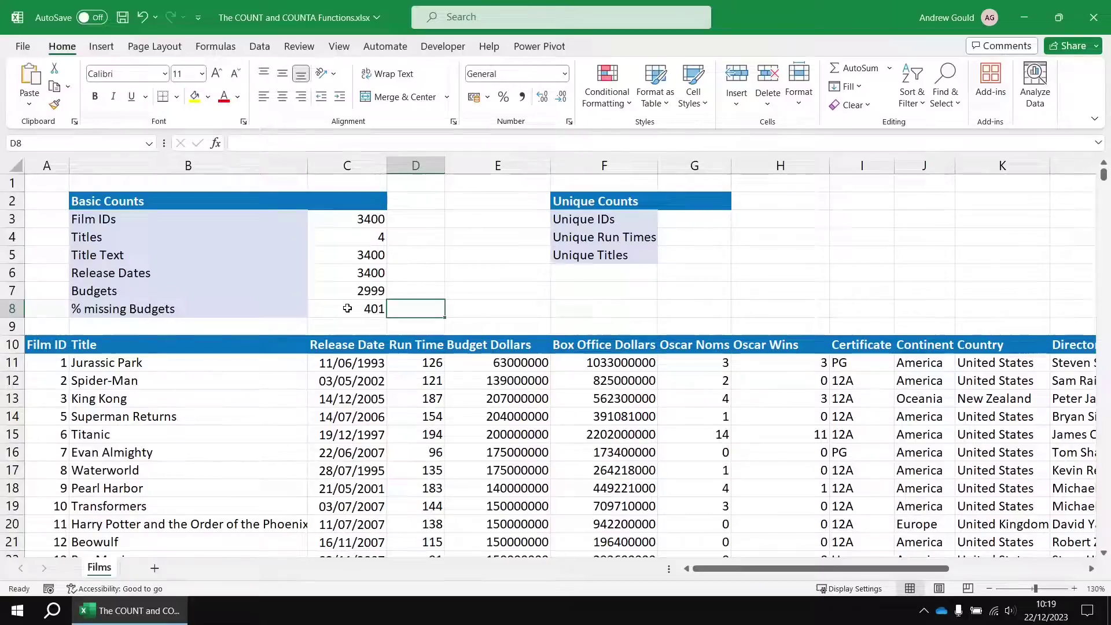
pyautogui.click(347, 309)
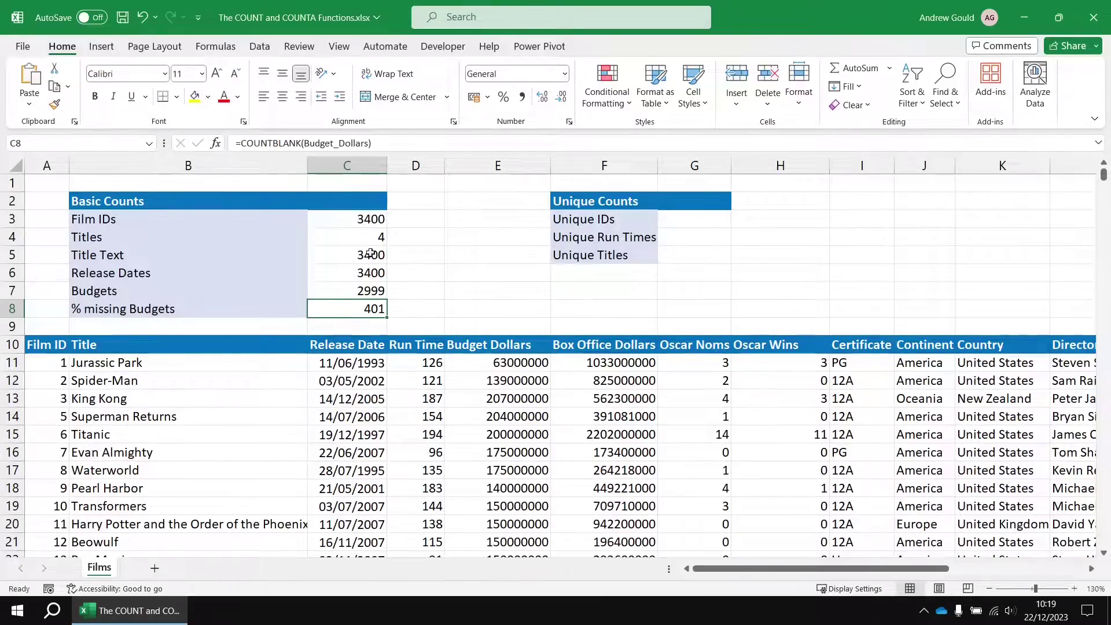
# Extend the C8 formula to =COUNTBLANK(Budget_Dollars)/COUNT(Film_ID).
pyautogui.click(374, 143)
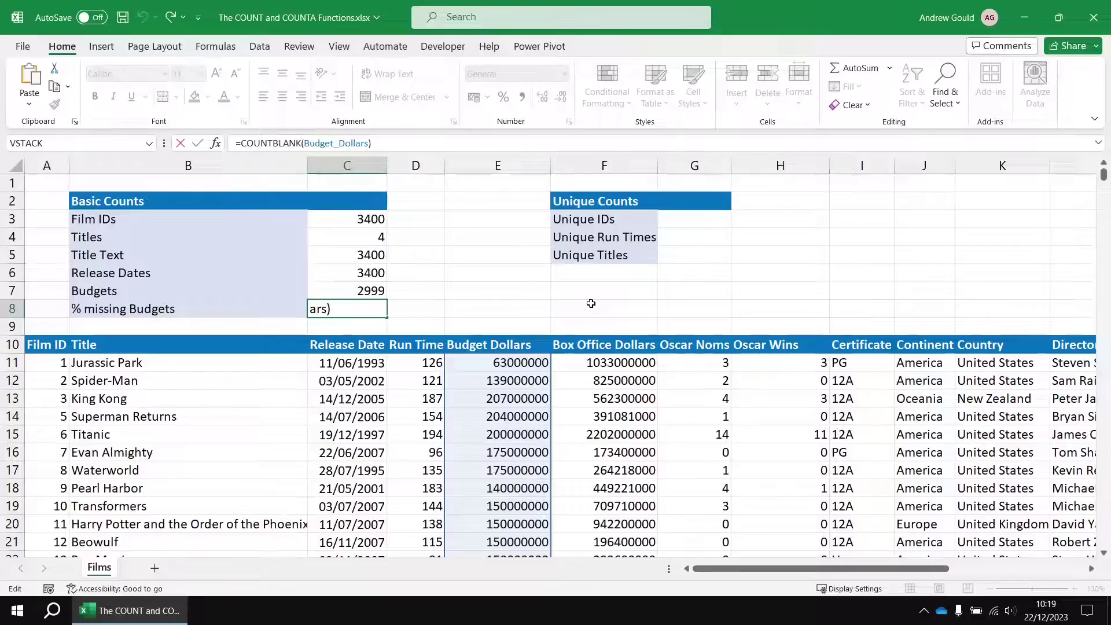
pyautogui.write('/coun')
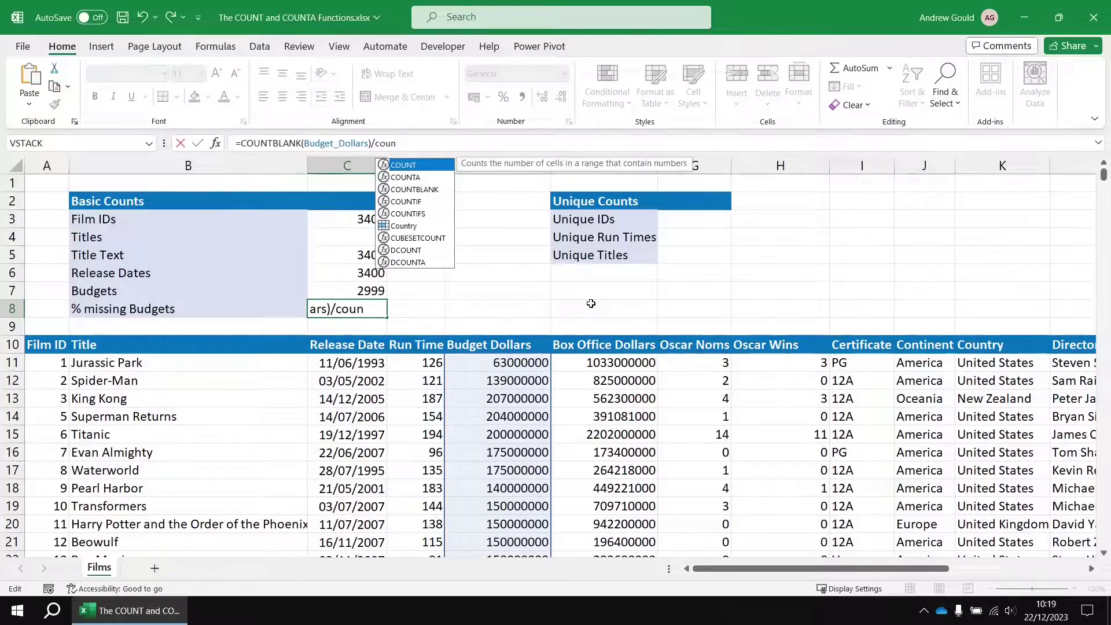
pyautogui.write('t(Film_ID)')
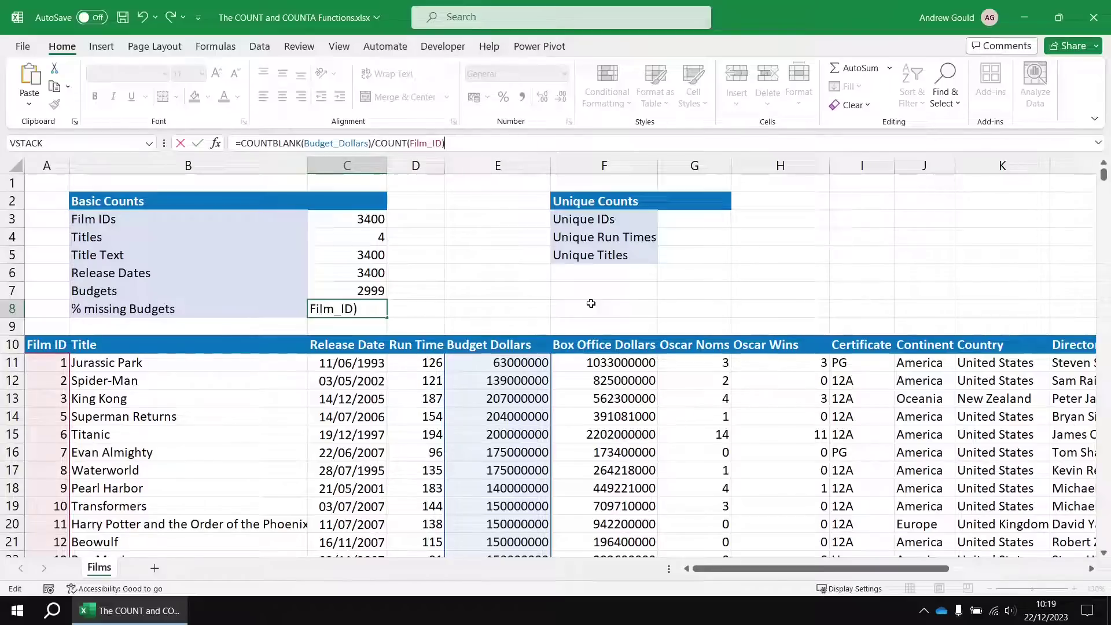
pyautogui.press('Return')
# Format C8 as a percentage with two decimals, showing 11.79%.
pyautogui.click(349, 308)
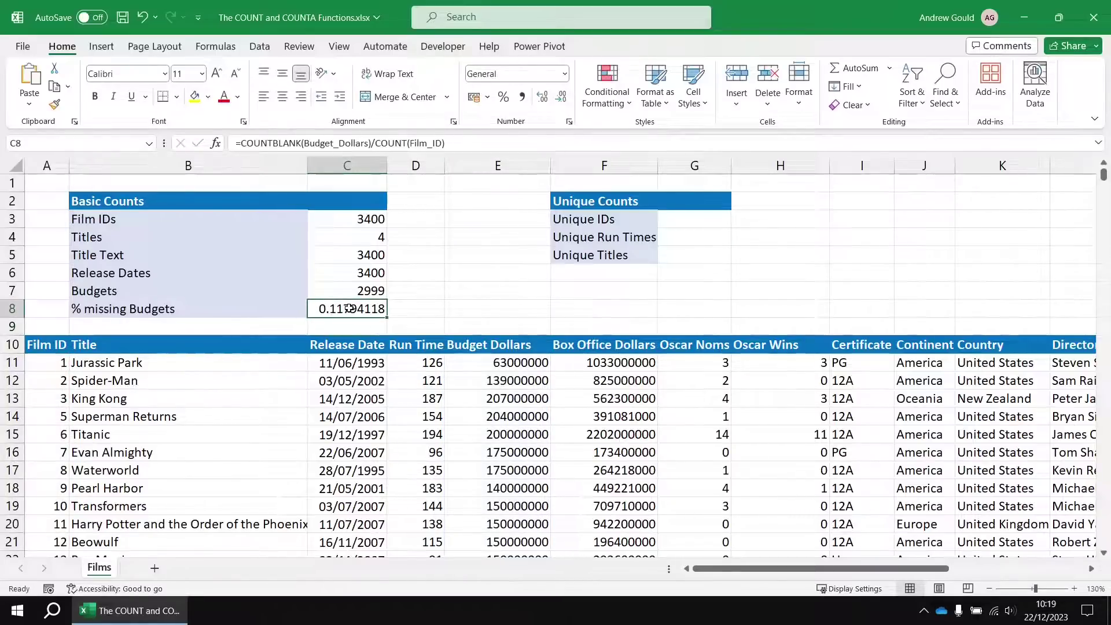
pyautogui.click(503, 97)
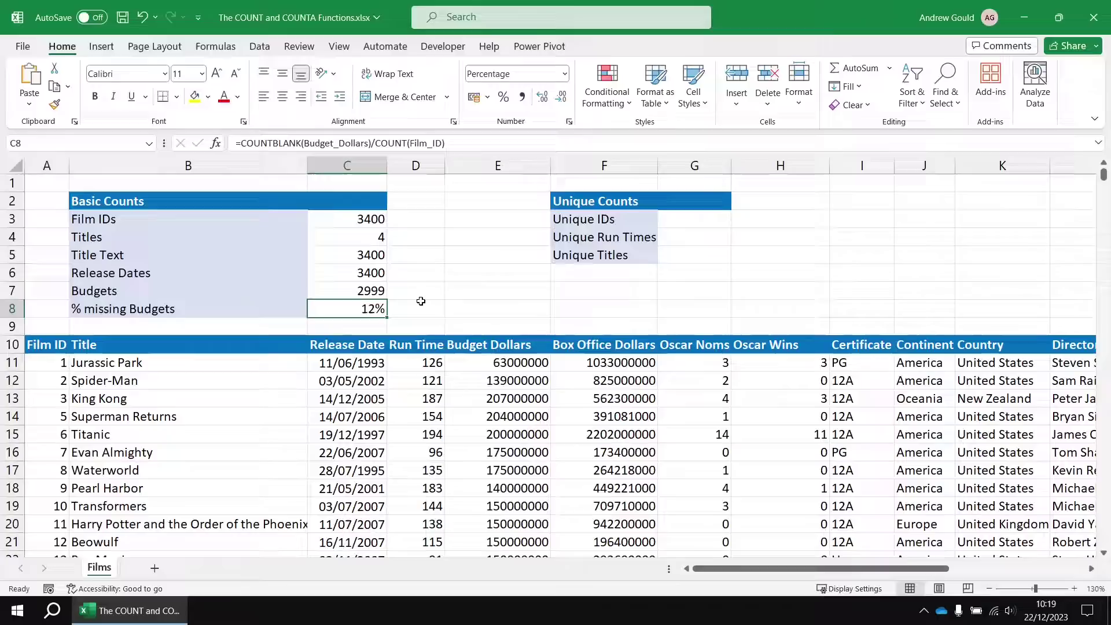
pyautogui.click(541, 96)
pyautogui.click(541, 96)
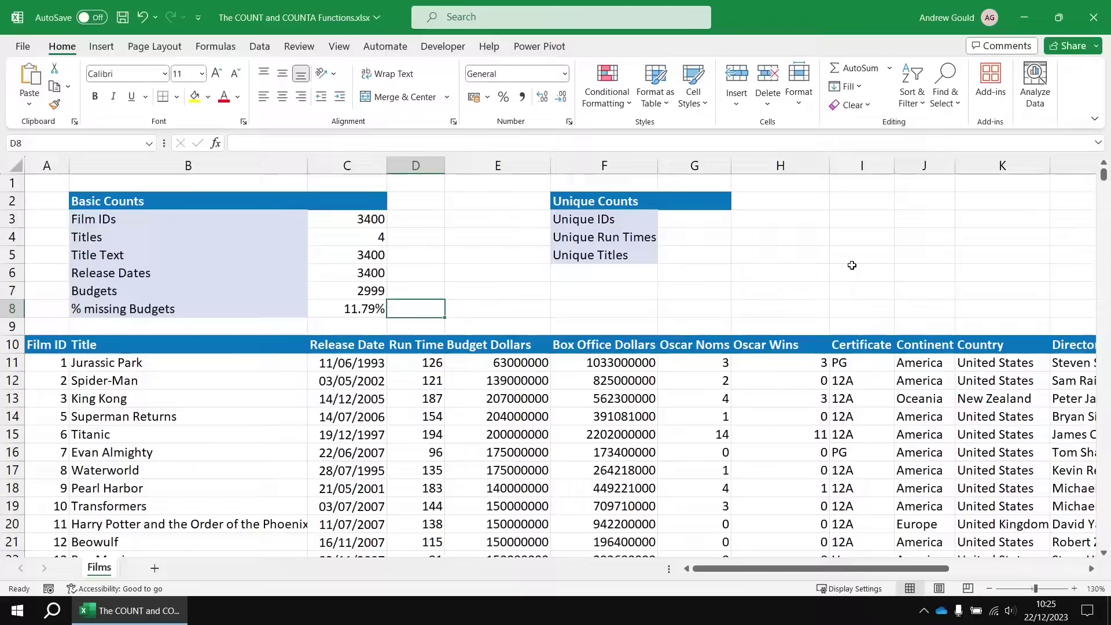
# Enter =COUNT(UNIQUE(Film_ID)) in G3 for Unique IDs, returning 3400.
pyautogui.click(700, 223)
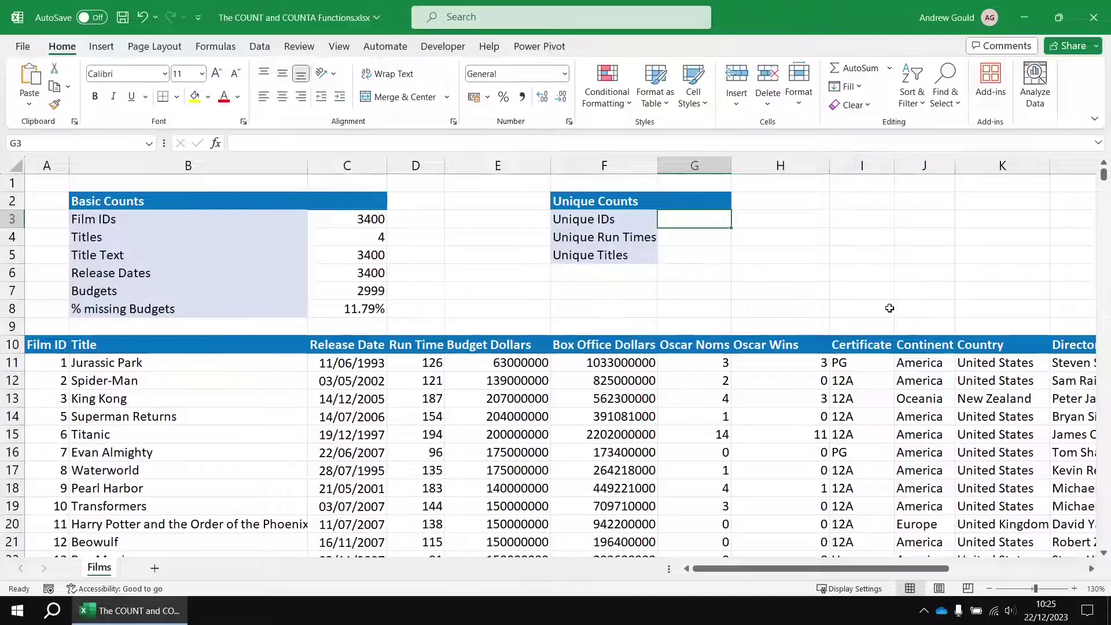
pyautogui.write('=COUNT(')
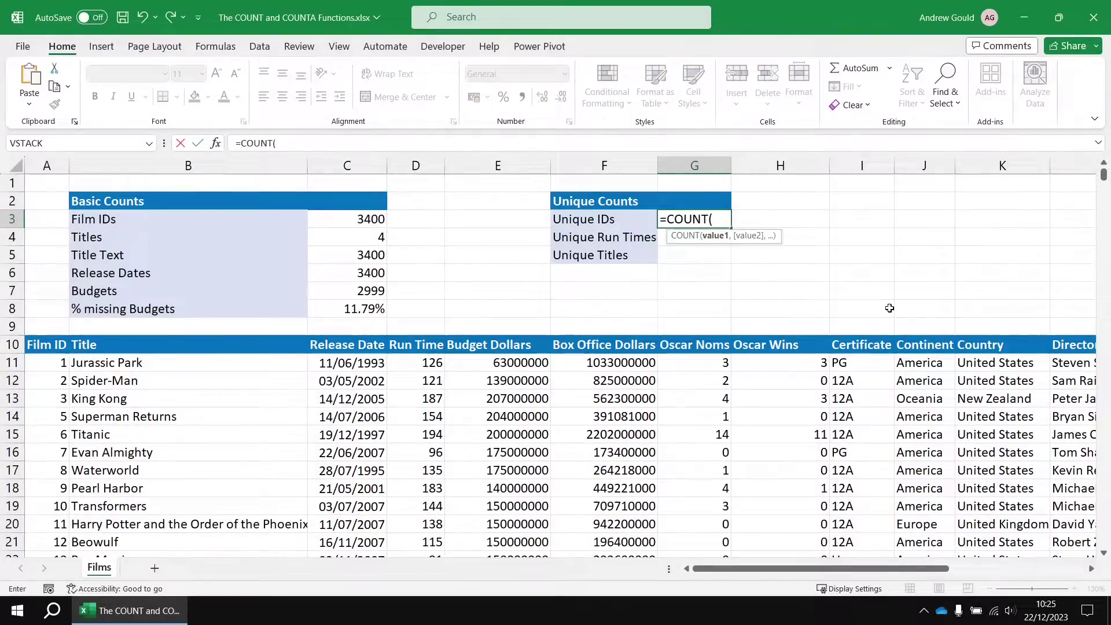
pyautogui.write('un')
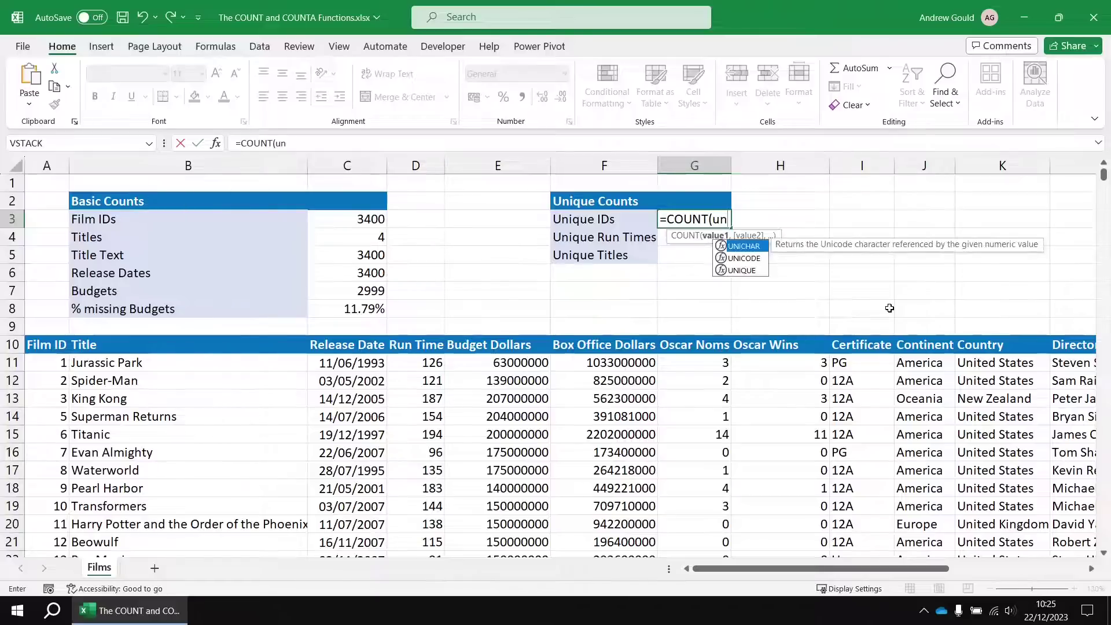
pyautogui.write('i')
pyautogui.press('Down')
pyautogui.press('Down')
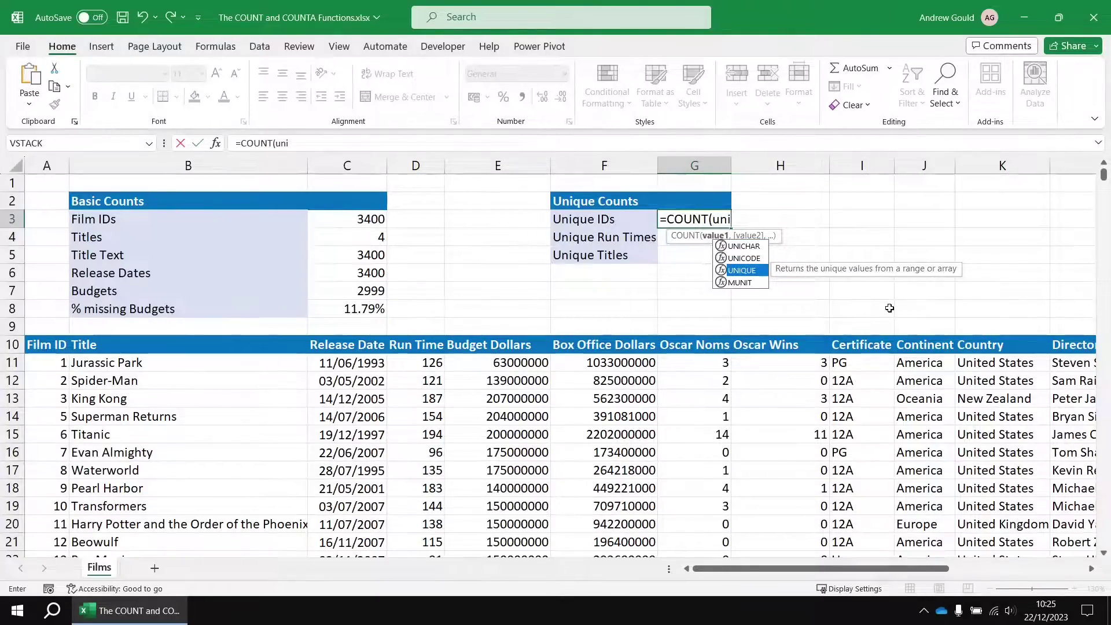
pyautogui.press('Tab')
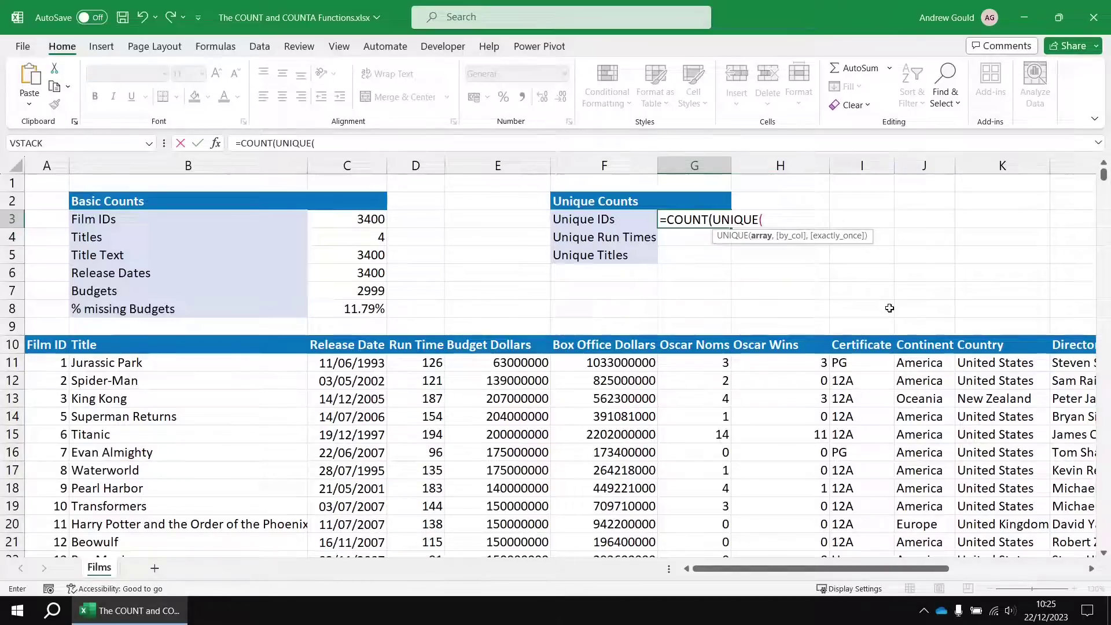
pyautogui.write('Film')
pyautogui.press('Tab')
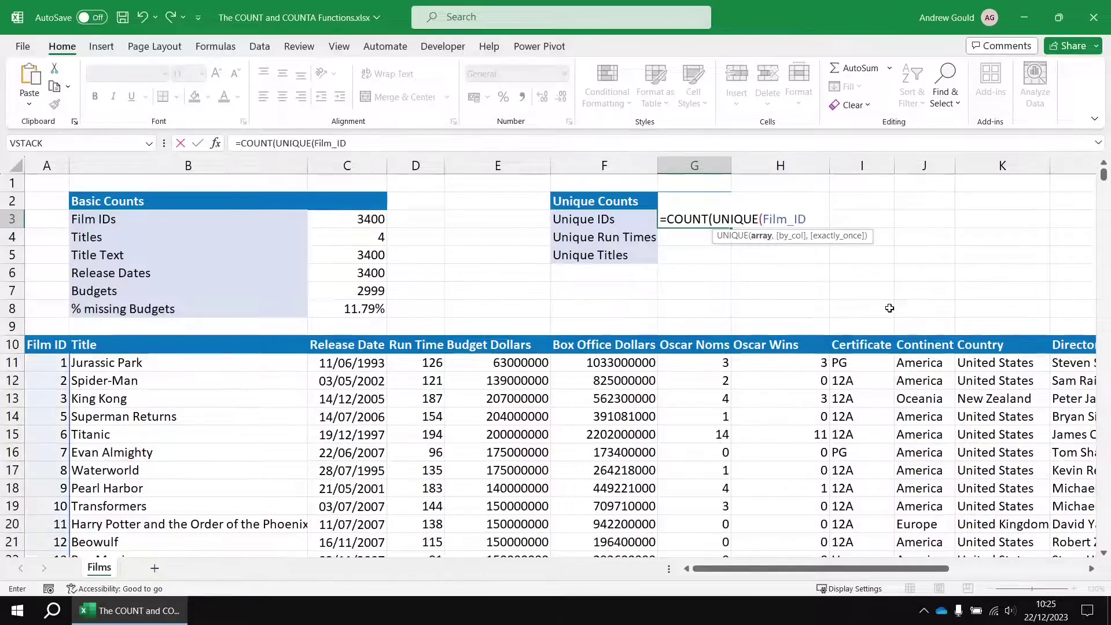
pyautogui.write('))')
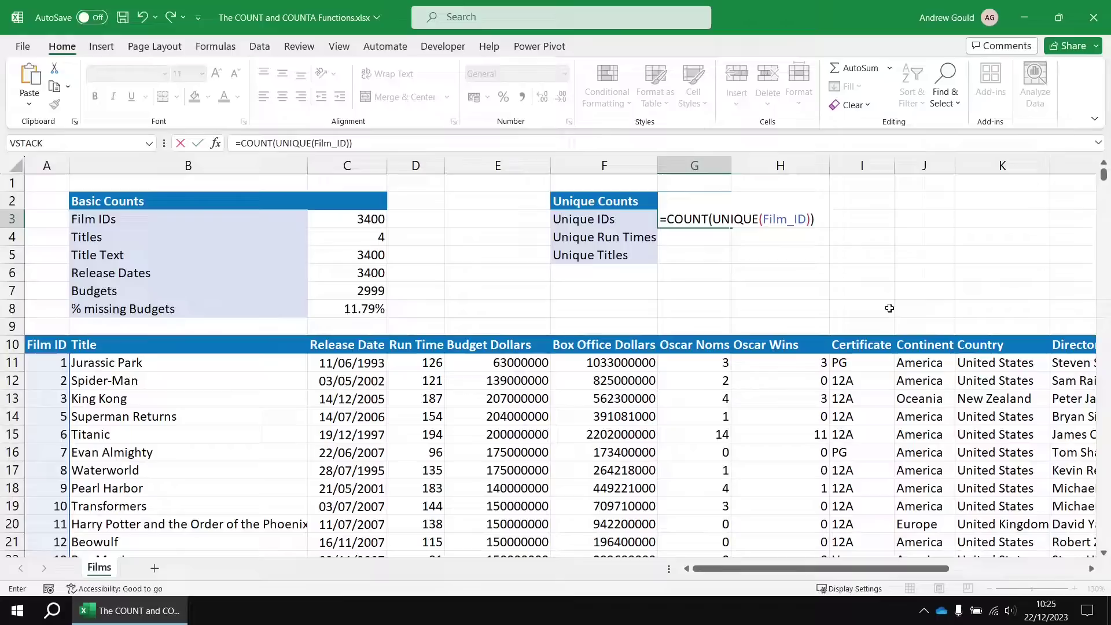
pyautogui.press('Return')
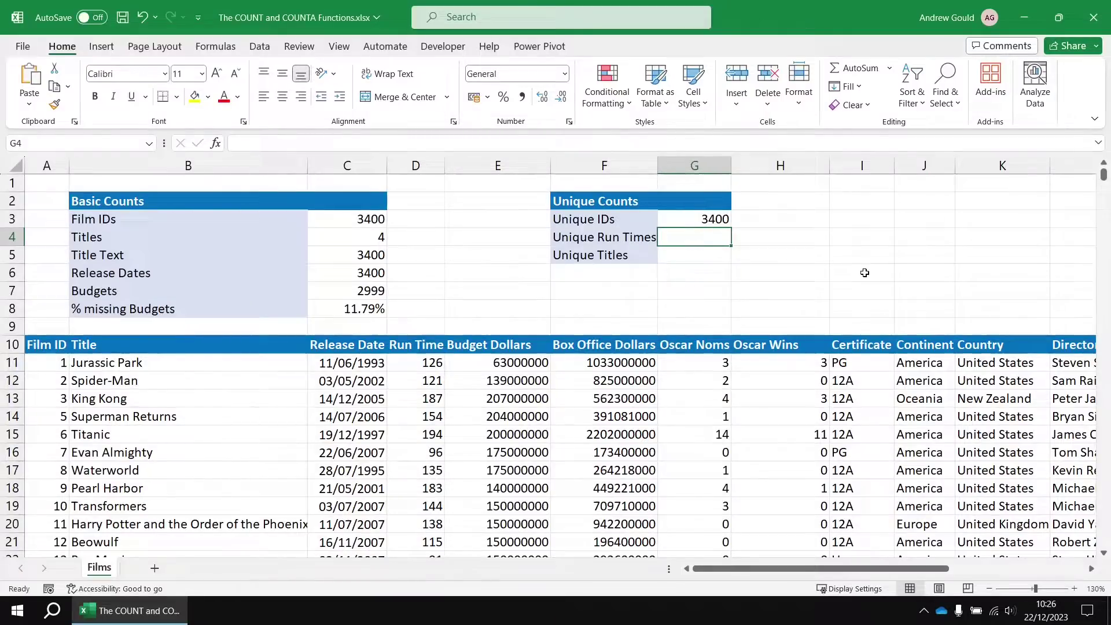
# Enter =COUNT(Run_Time) in G4 to count the run times.
pyautogui.write('=')
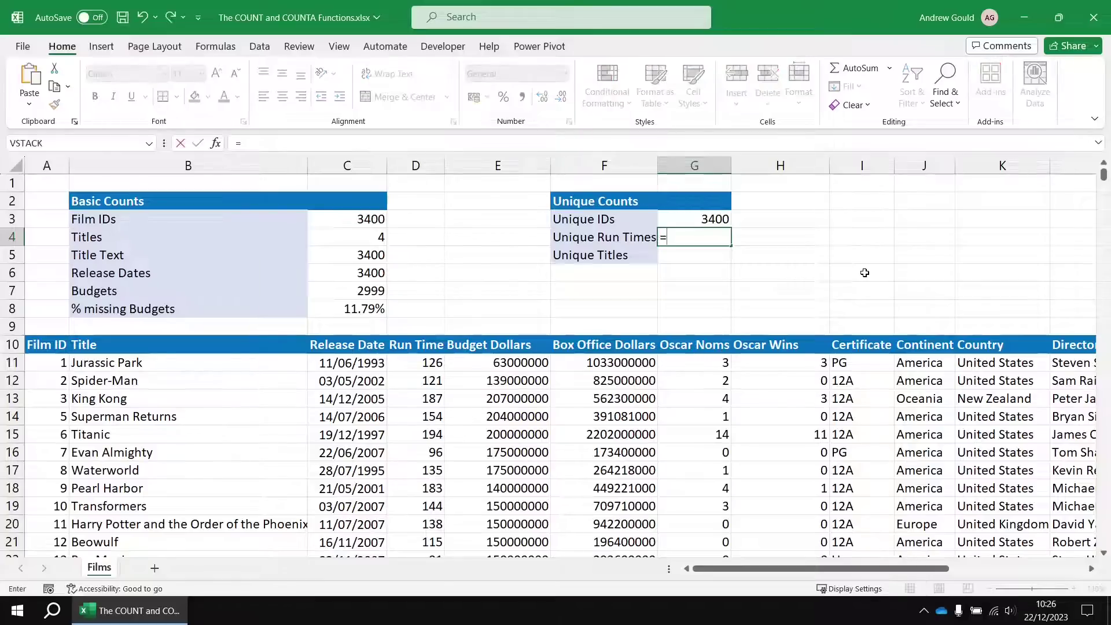
pyautogui.write('coun')
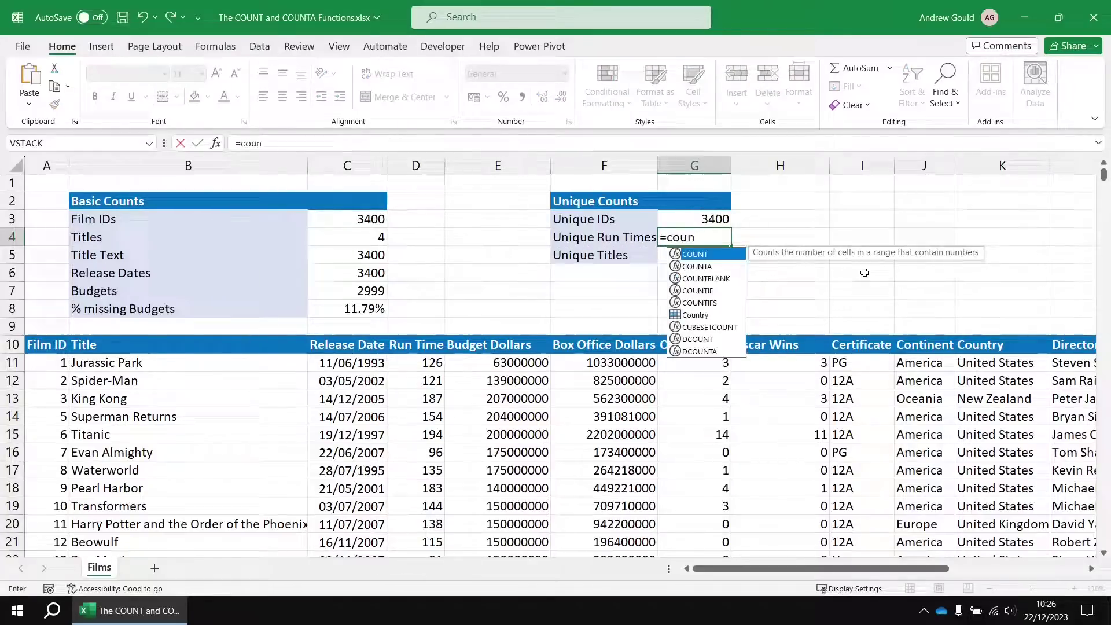
pyautogui.press('Tab')
pyautogui.write('run')
pyautogui.press('Tab')
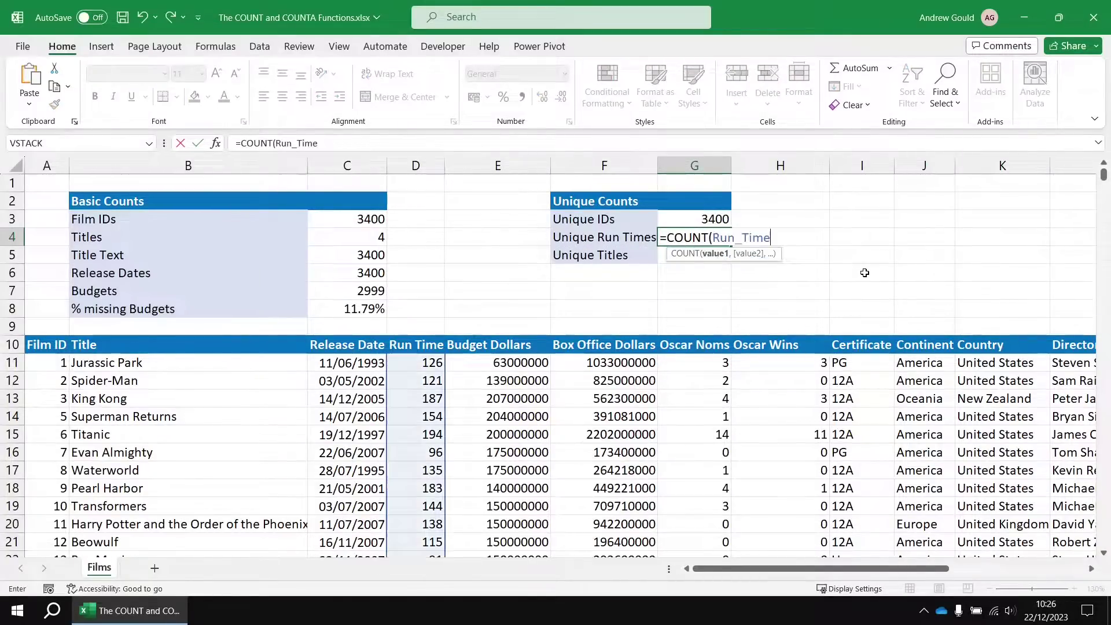
pyautogui.write(')')
pyautogui.press('Return')
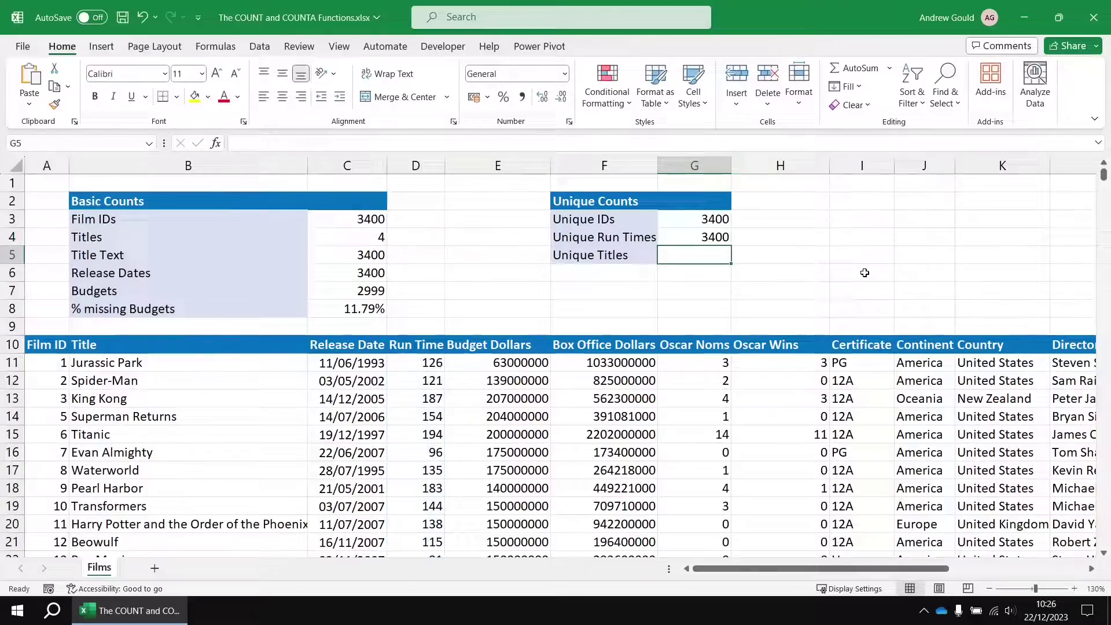
# Wrap the argument in UNIQUE so G4 reads =COUNT(UNIQUE(Run_Time)), giving 136.
pyautogui.press('Up')
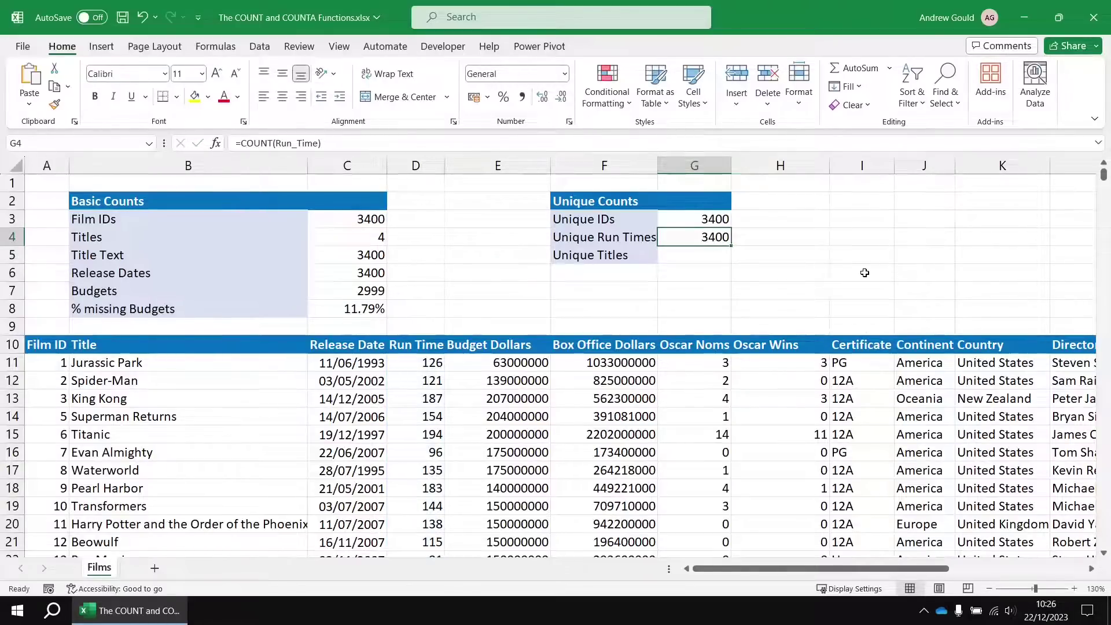
pyautogui.press('F2')
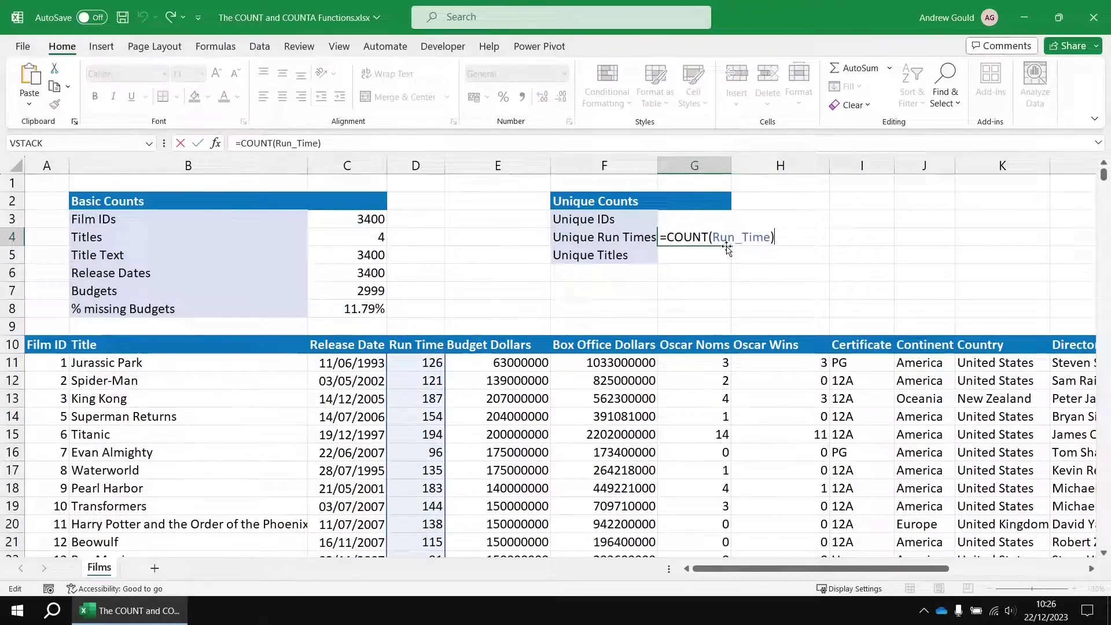
pyautogui.press('Left')
pyautogui.write('uni')
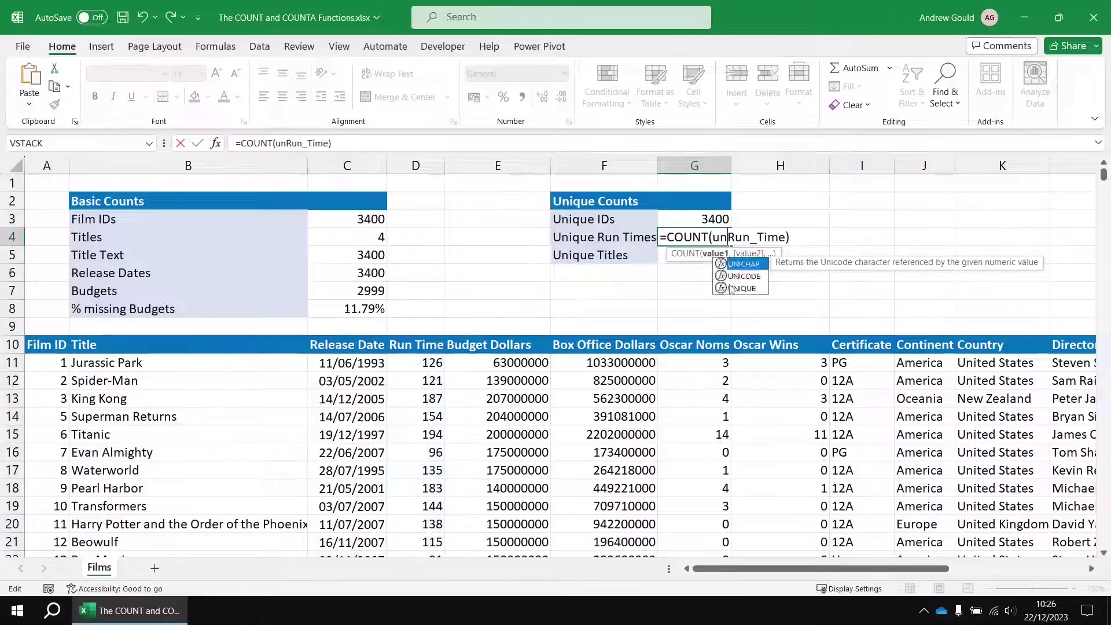
pyautogui.press('Down')
pyautogui.press('Down')
pyautogui.doubleClick(730, 288)
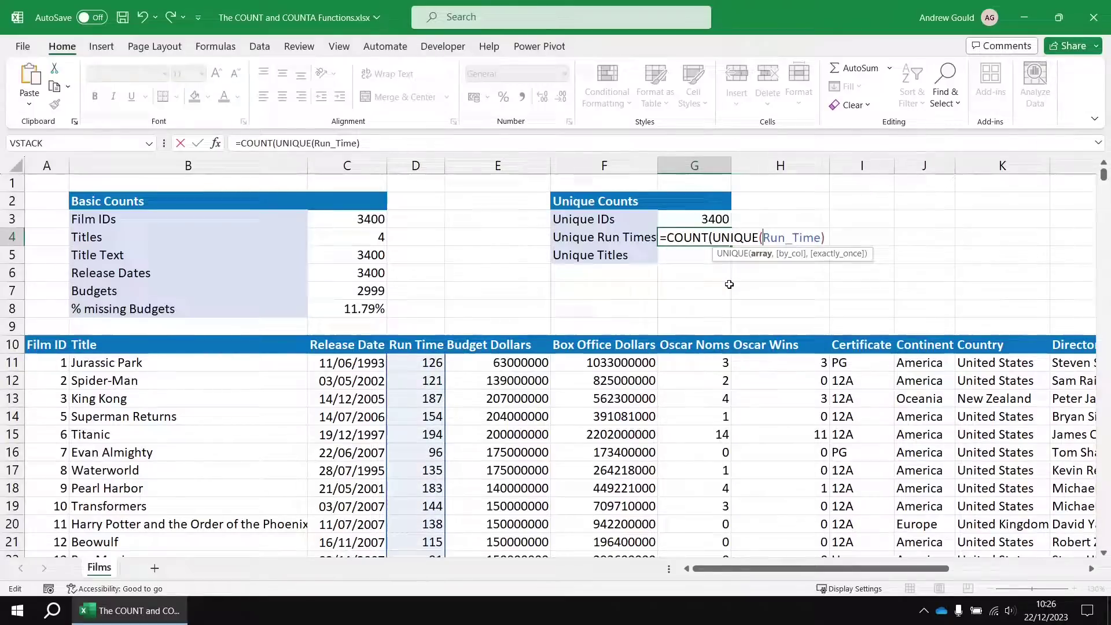
pyautogui.hotkey('shift', 'Right')
pyautogui.hotkey('shift', 'Right')
pyautogui.press('Right')
pyautogui.press('Right')
pyautogui.press('Right')
pyautogui.press('Right')
pyautogui.press('Right')
pyautogui.press('Right')
pyautogui.press('Right')
pyautogui.write(')')
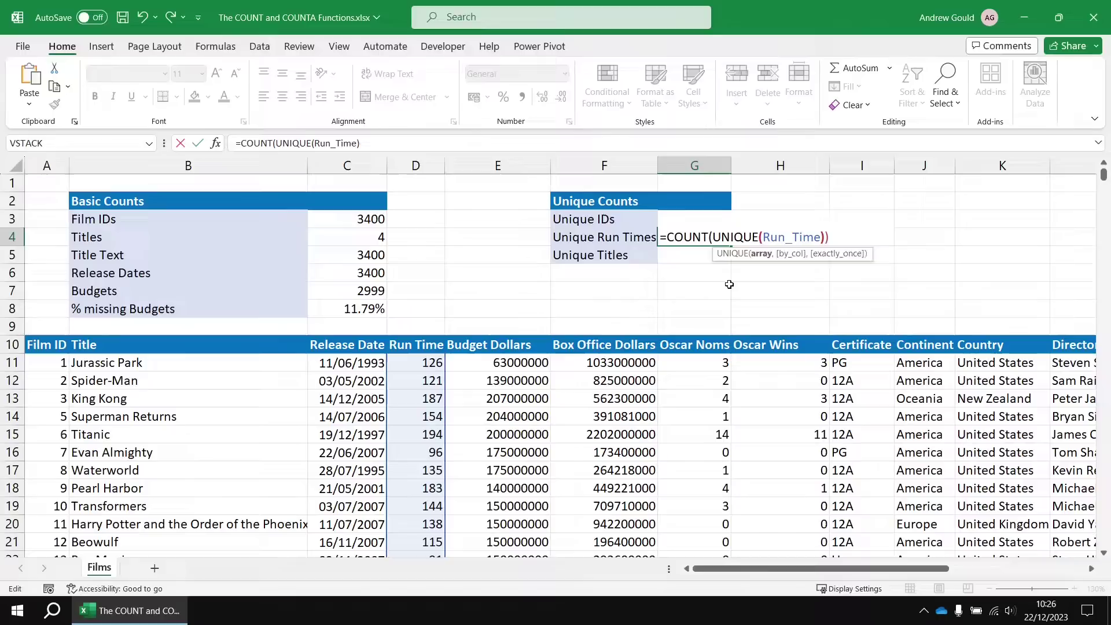
pyautogui.press('Return')
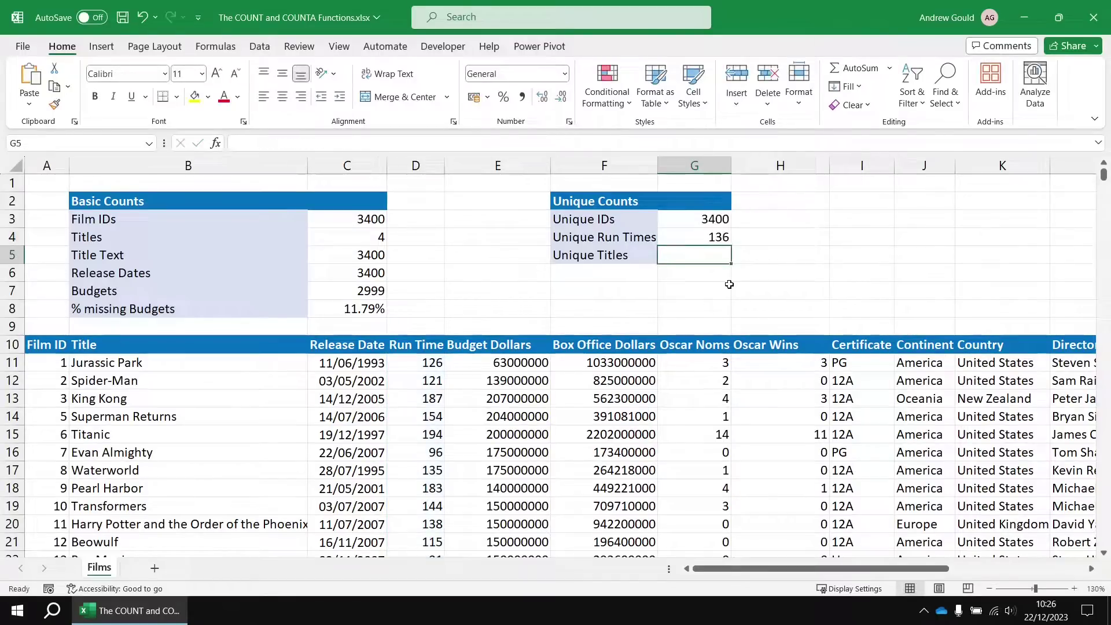
pyautogui.click(702, 237)
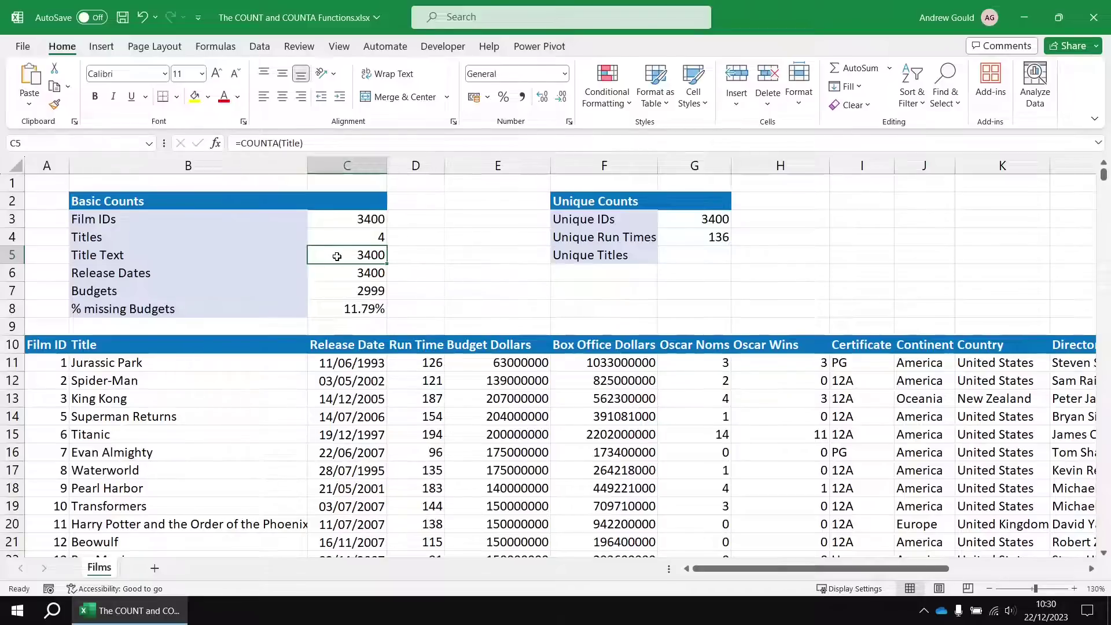
# Enter =COUNTA(UNIQUE(Title)) in G5 to count 3296 distinct film titles.
pyautogui.click(691, 255)
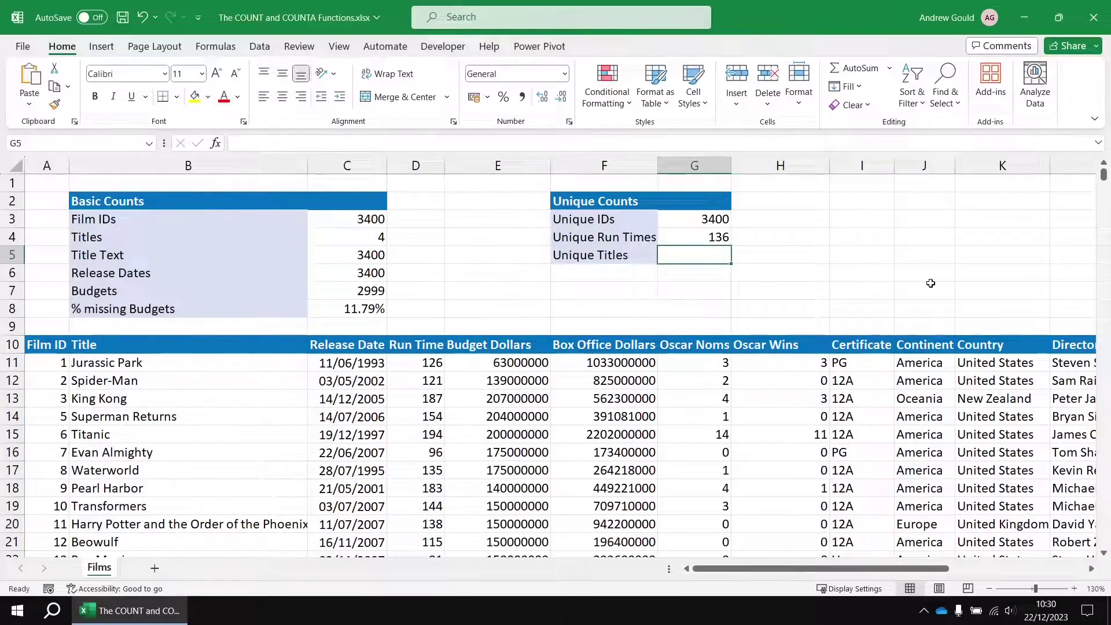
pyautogui.write('=counta')
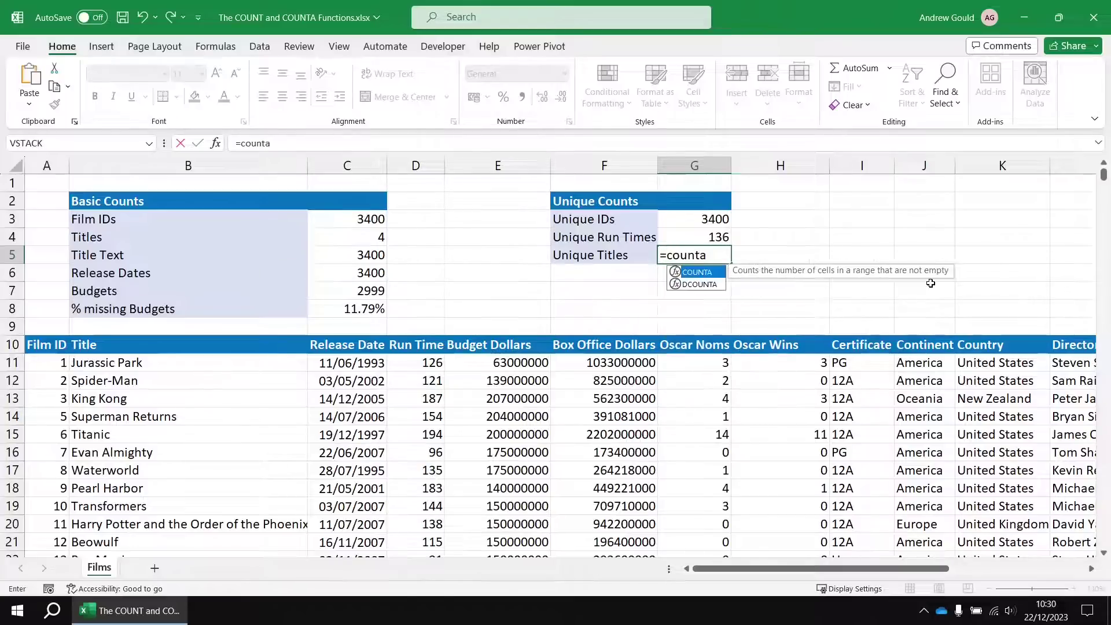
pyautogui.press('Tab')
pyautogui.write('un')
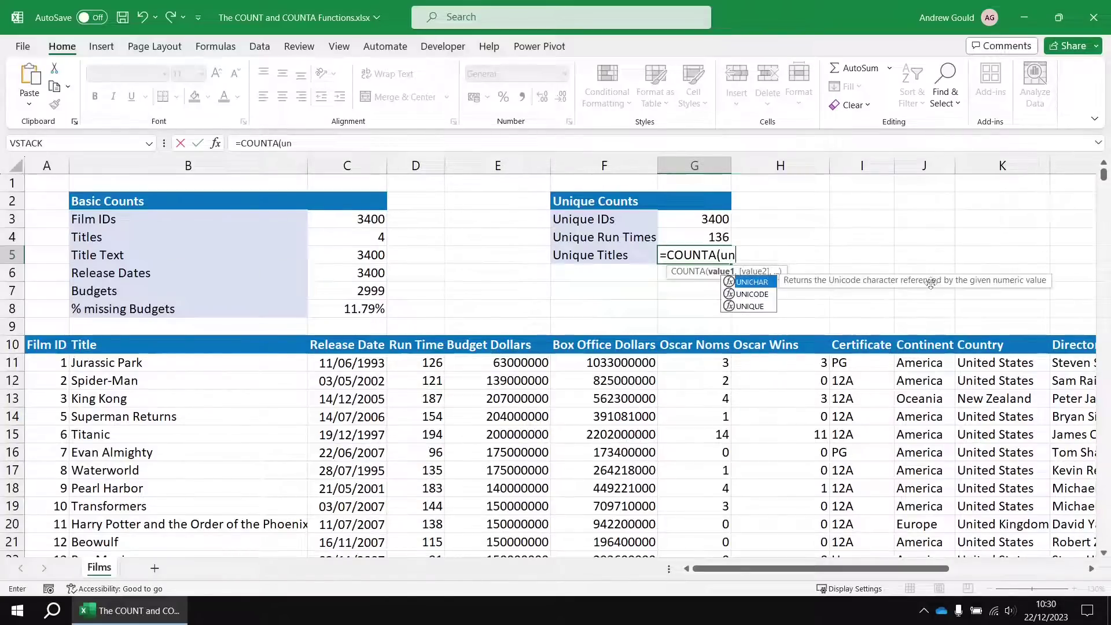
pyautogui.press('Down')
pyautogui.press('Tab')
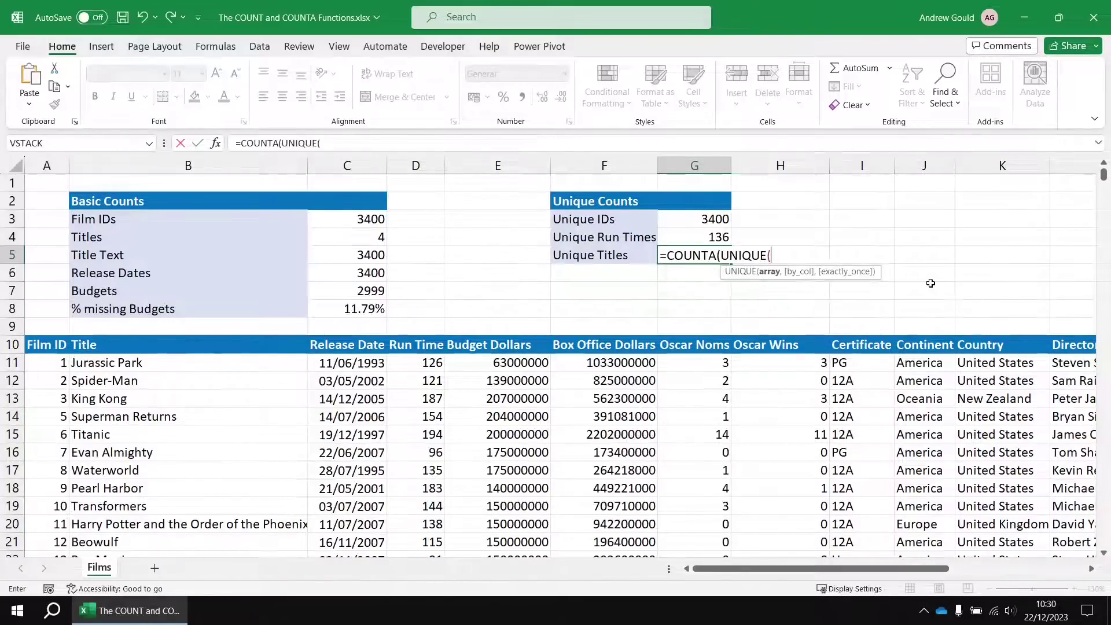
pyautogui.write('titl')
pyautogui.press('Tab')
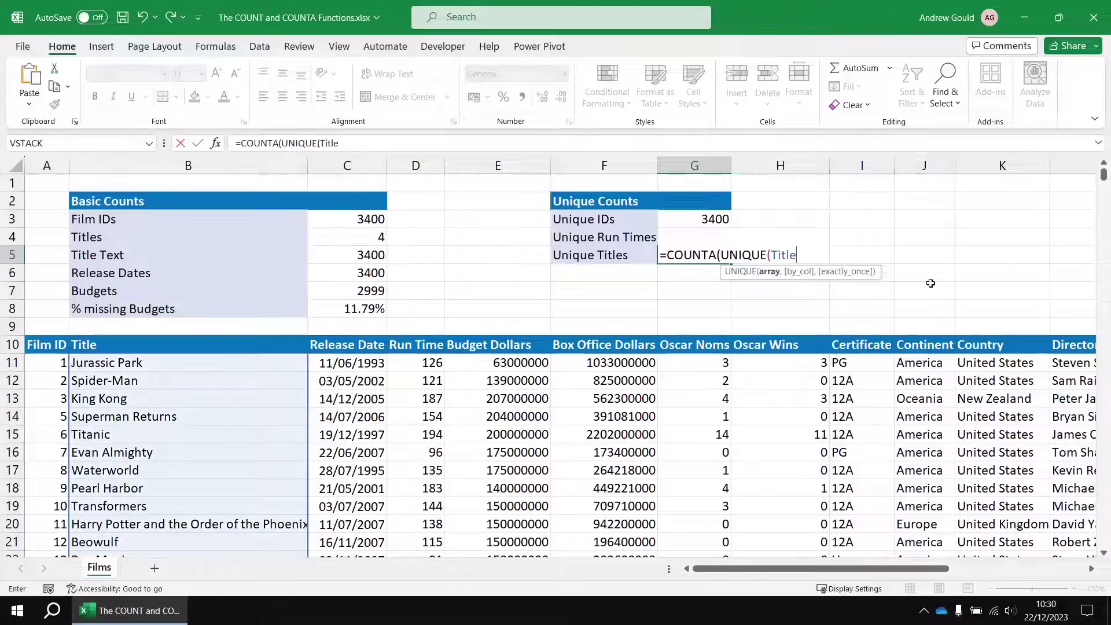
pyautogui.write('))')
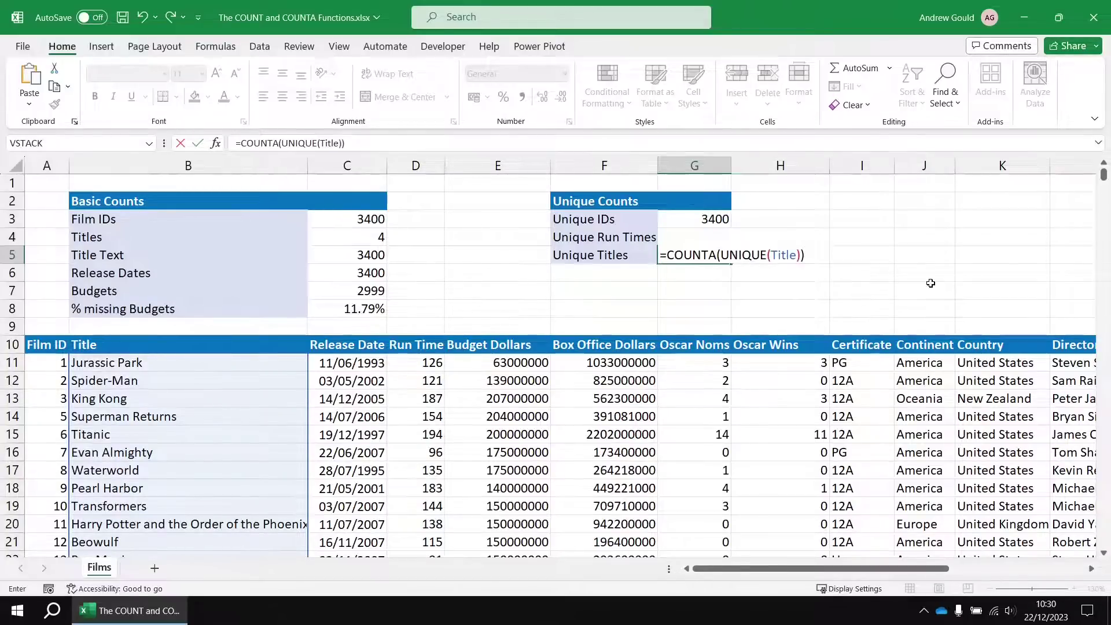
pyautogui.press('Return')
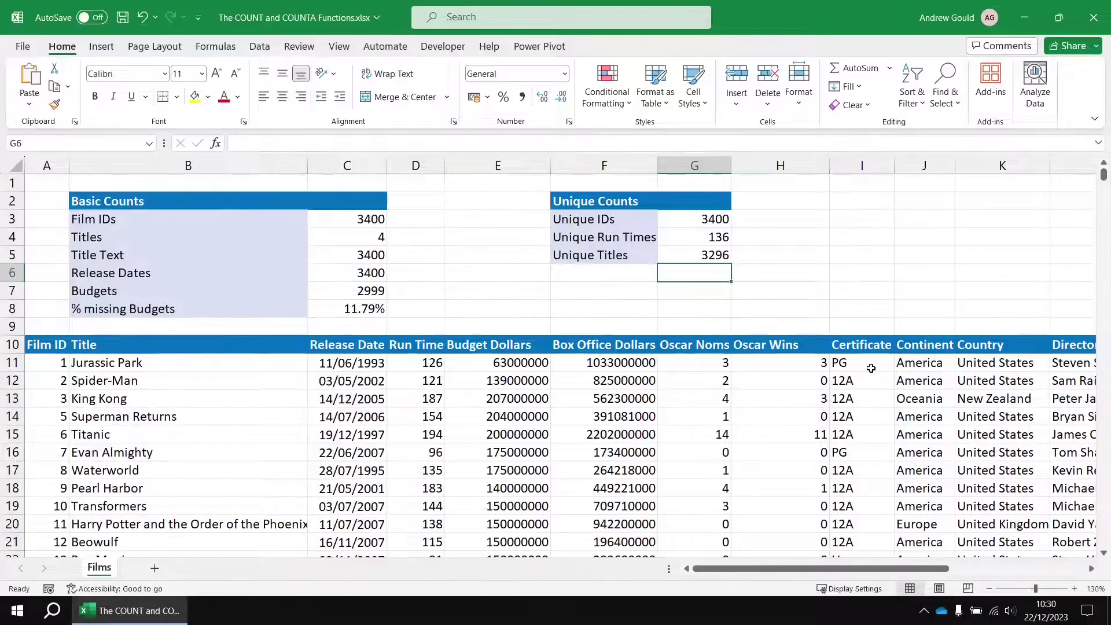
# Label cell F6 'Unique Certificates' below Unique Titles.
pyautogui.click(604, 277)
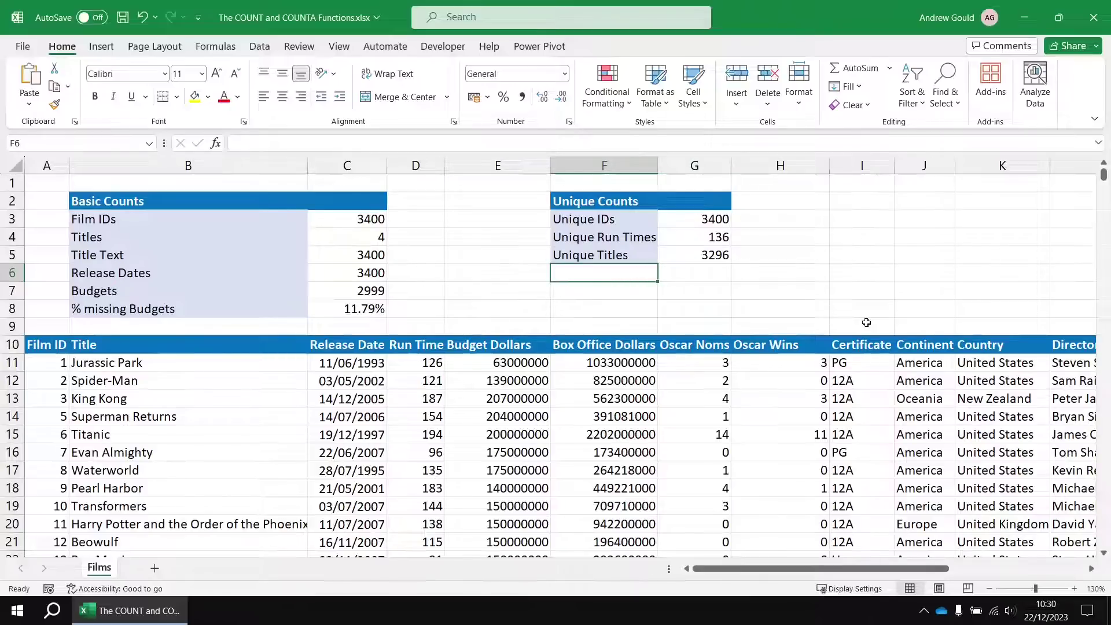
pyautogui.write('Uniq')
pyautogui.write('ue')
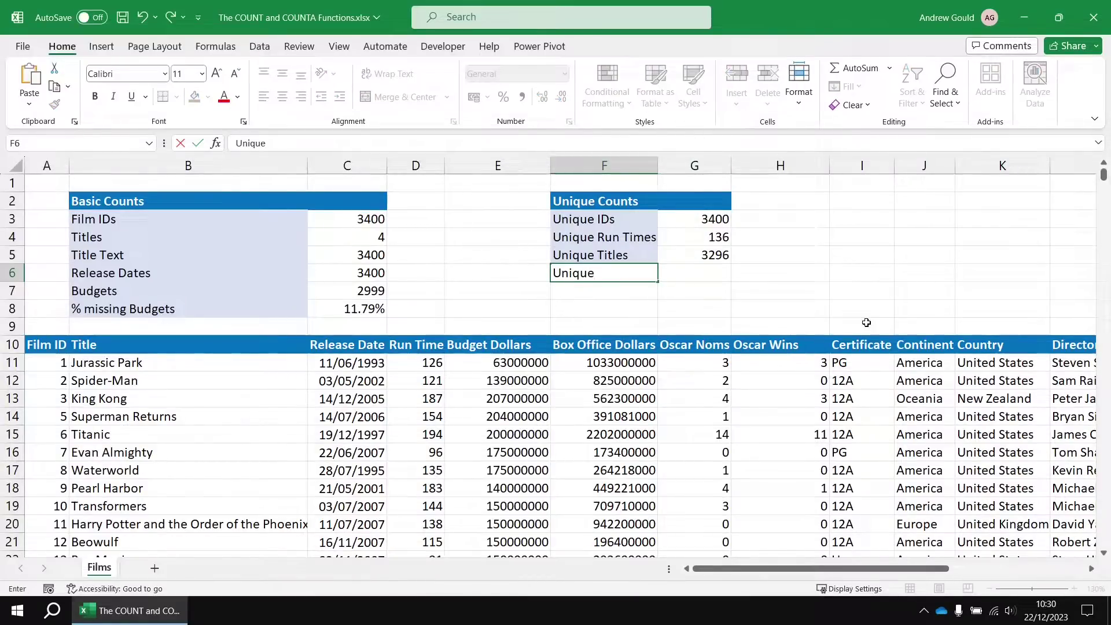
pyautogui.write(' Certificates')
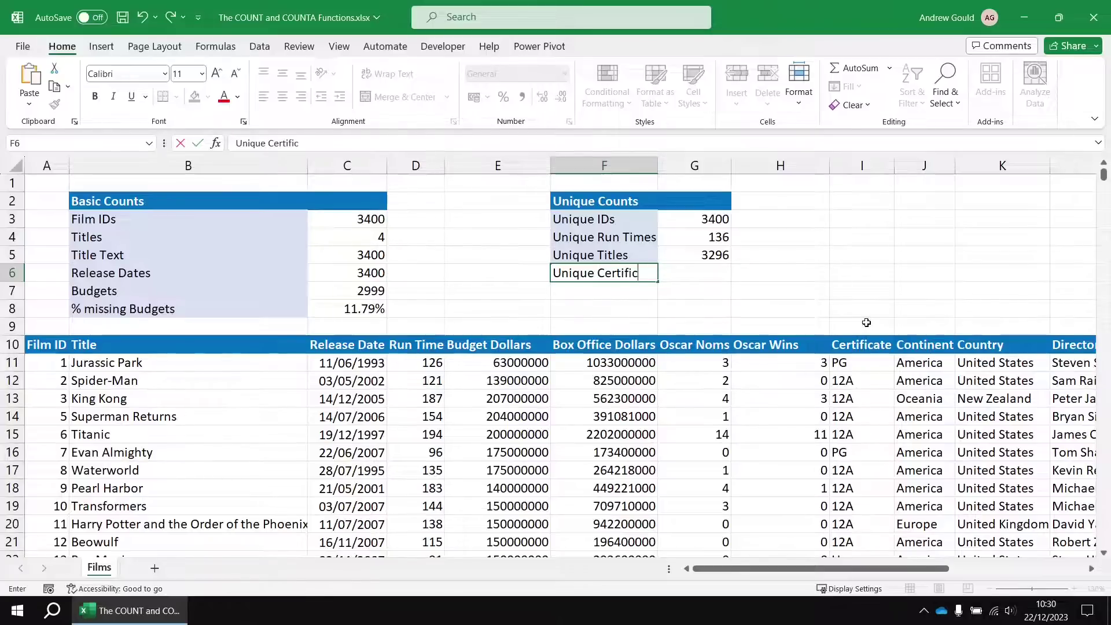
pyautogui.press('Tab')
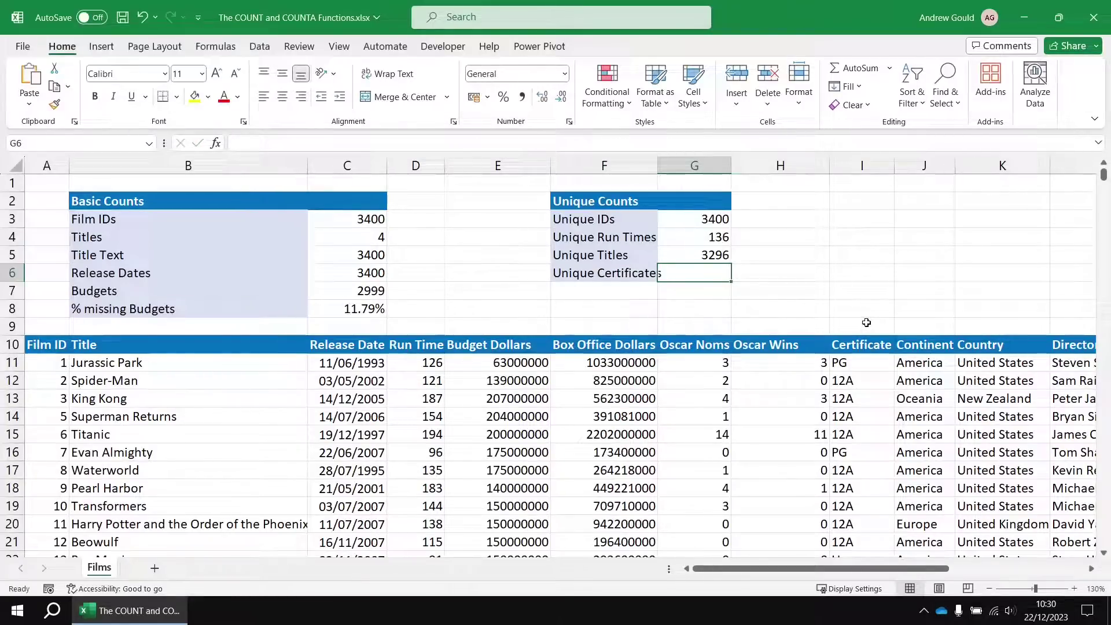
# Enter =COUNTA(UNIQUE(Certificate)) in G6, returning 6 distinct certificates.
pyautogui.write('=counta')
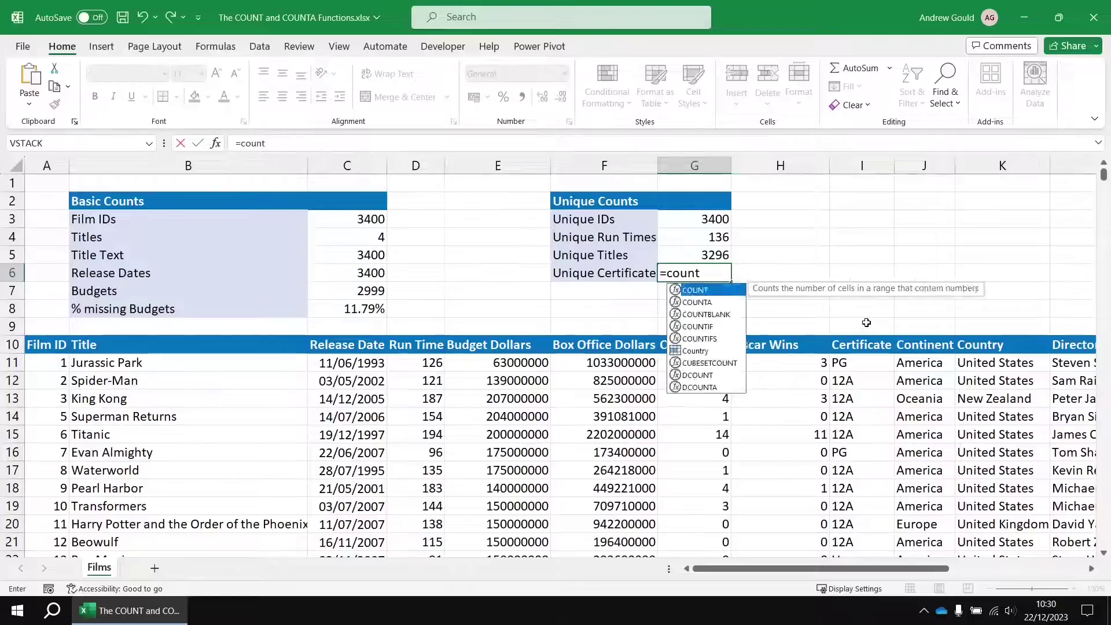
pyautogui.press('Tab')
pyautogui.write('uni')
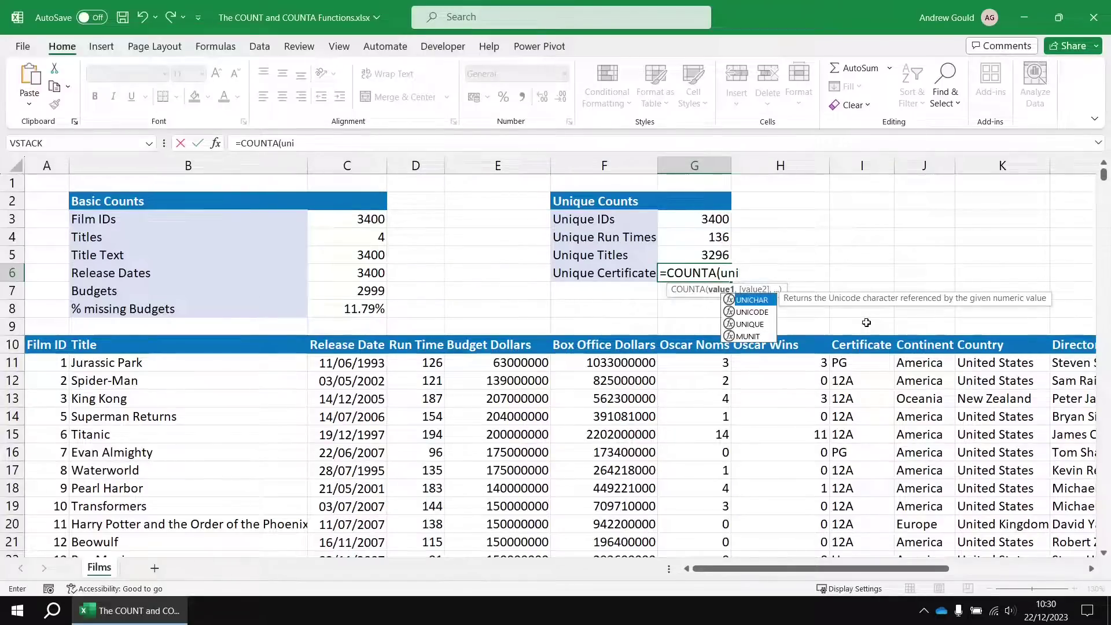
pyautogui.press('Down')
pyautogui.press('Down')
pyautogui.press('Tab')
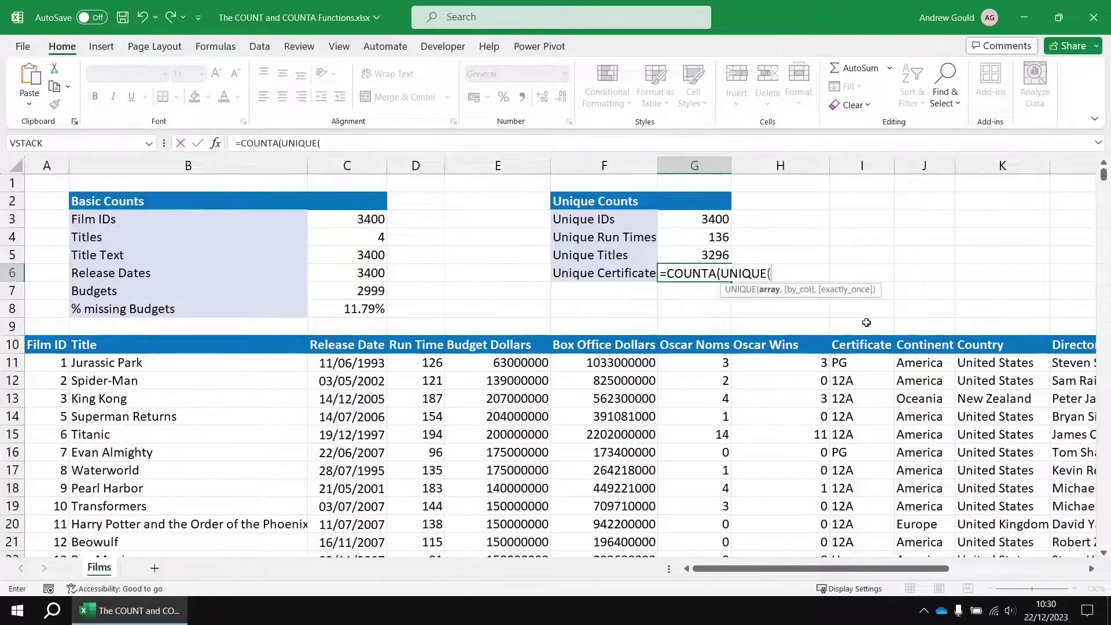
pyautogui.write('cert')
pyautogui.press('Tab')
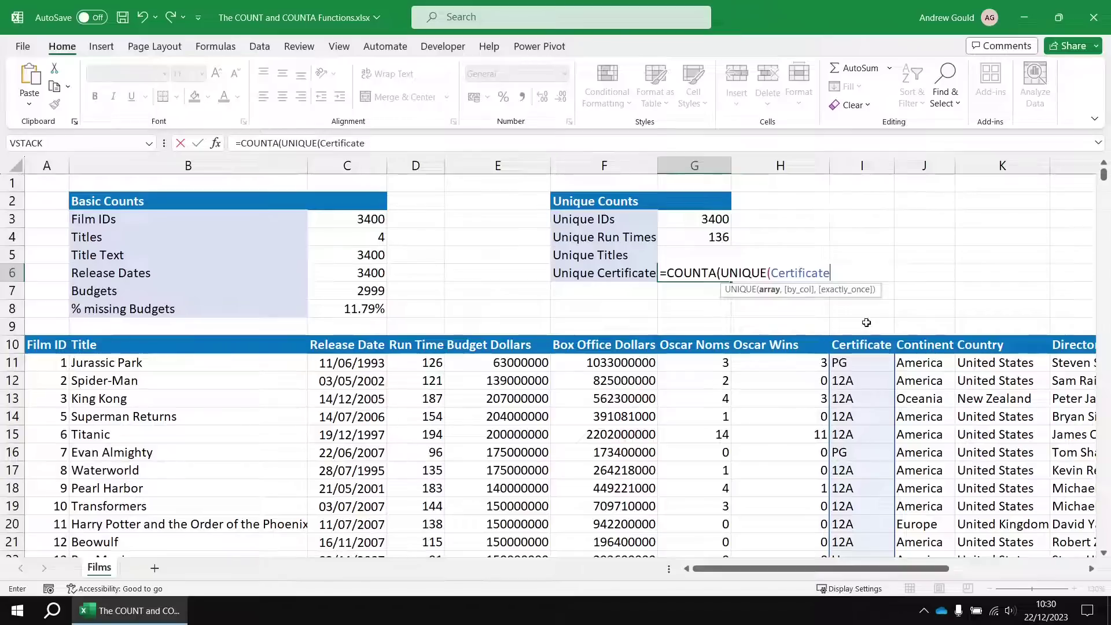
pyautogui.write('))')
pyautogui.press('Return')
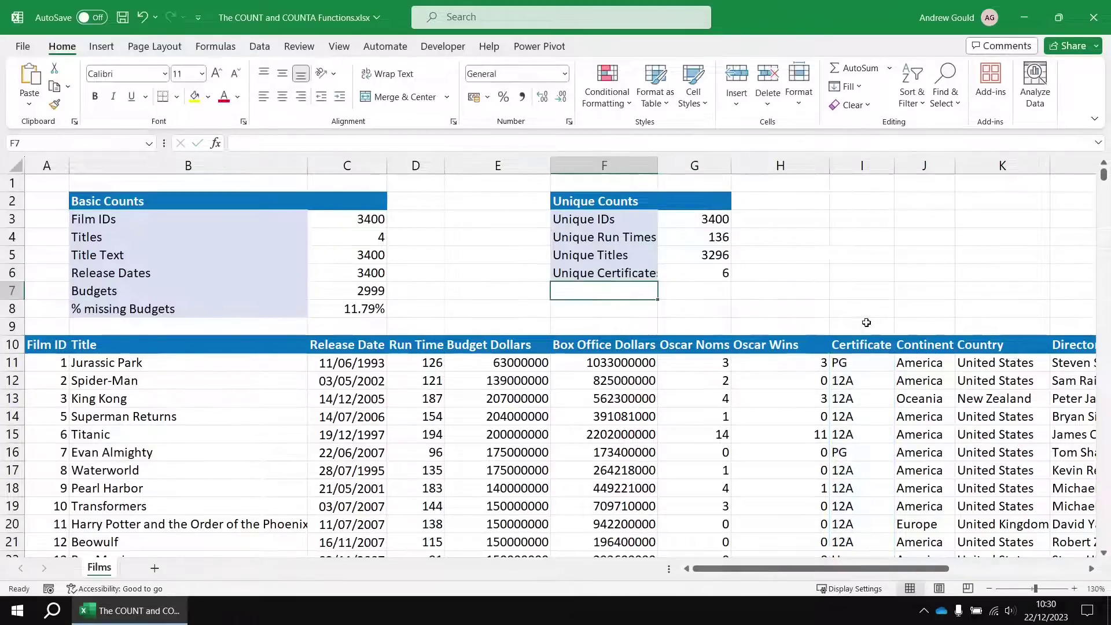
pyautogui.click(710, 274)
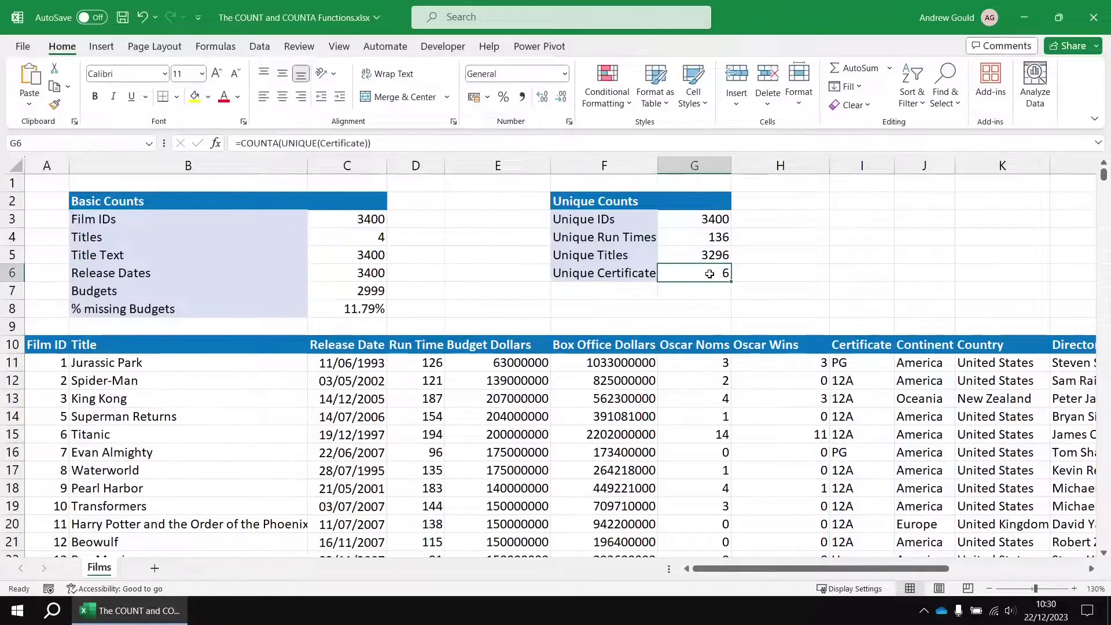
# Spill =UNIQUE(Certificate) from I2, listing PG, 12A, U, 15, 18 and Unknown to I7.
pyautogui.moveTo(852, 202); pyautogui.dragTo(856, 290)
pyautogui.click(860, 204)
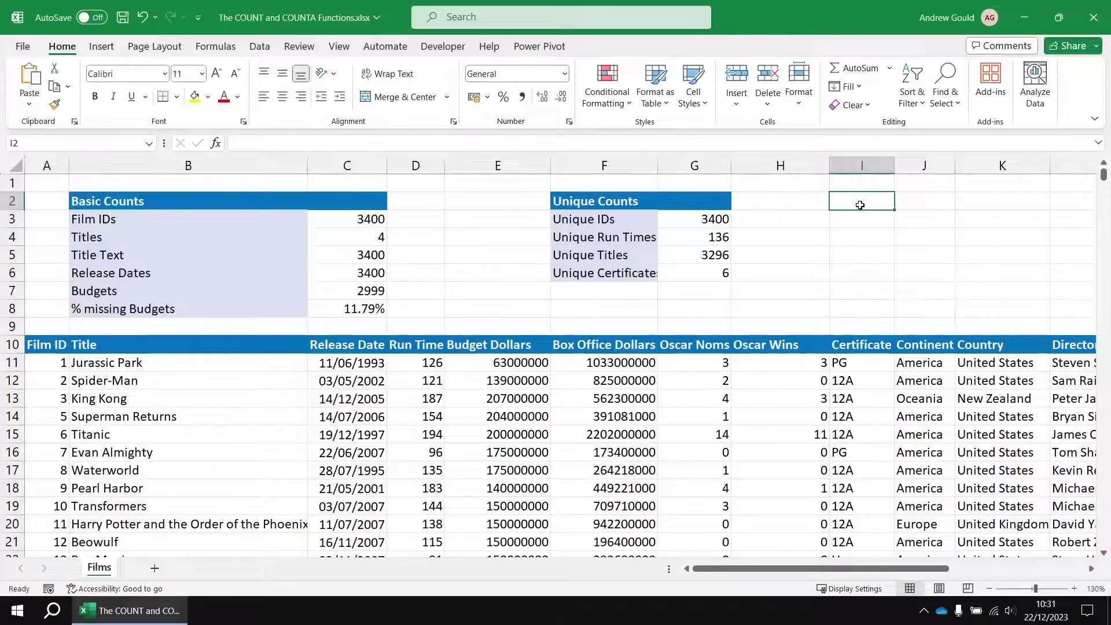
pyautogui.write('=uni')
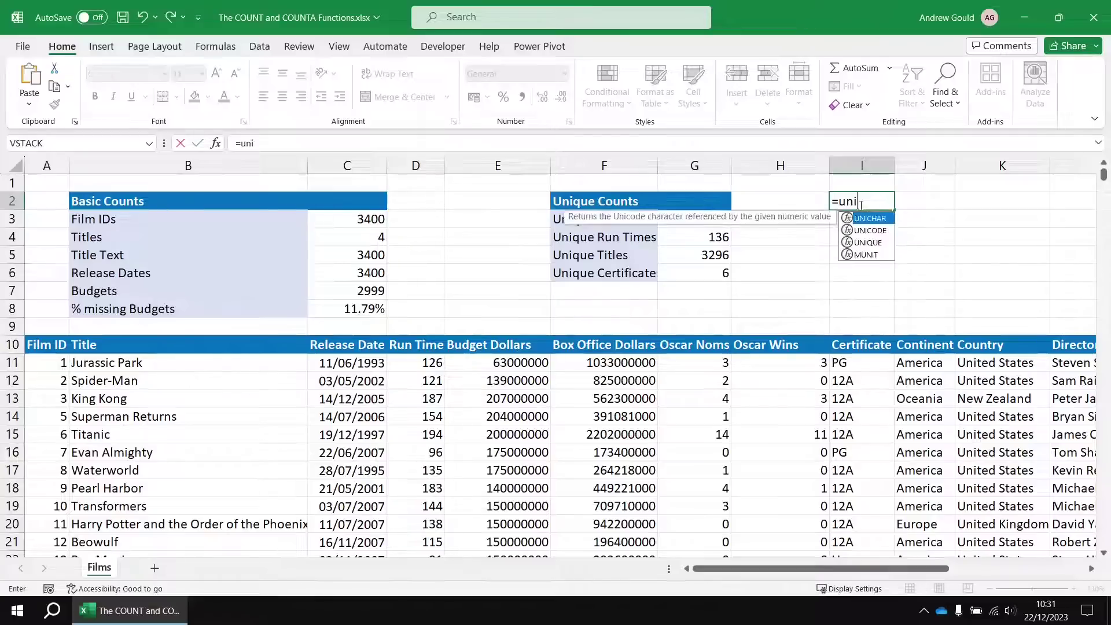
pyautogui.write('q')
pyautogui.press('Tab')
pyautogui.write('cert')
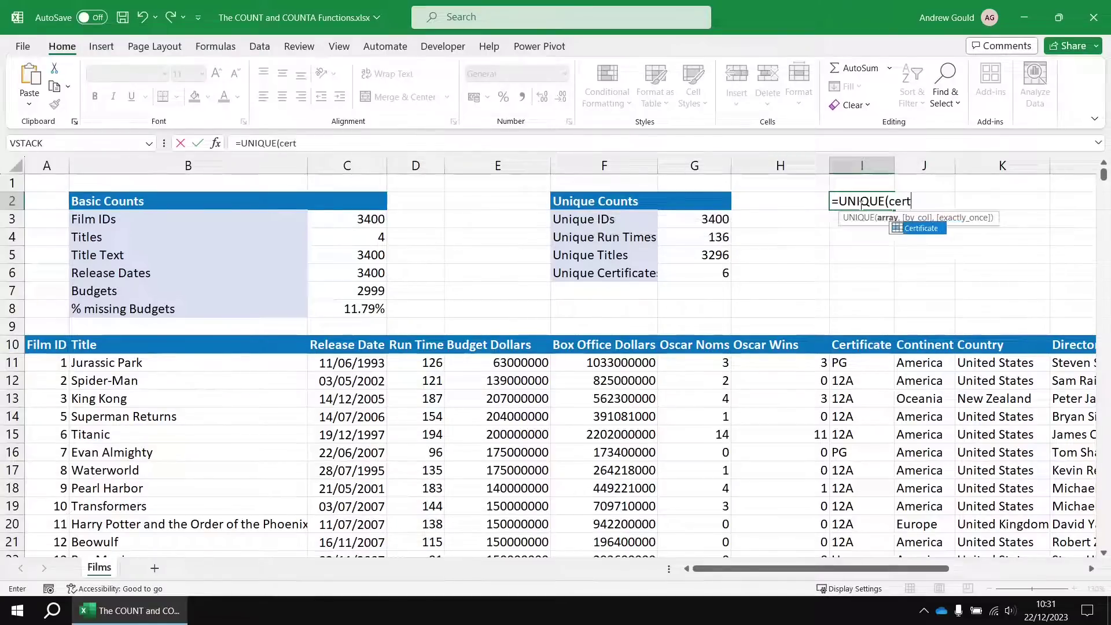
pyautogui.press('Tab')
pyautogui.write(')')
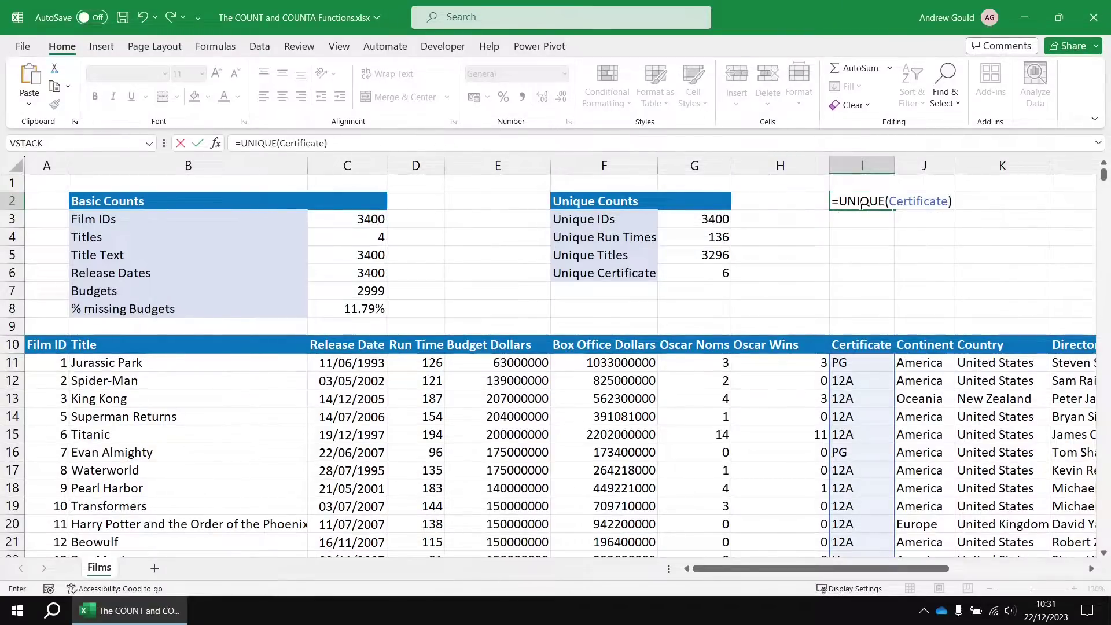
pyautogui.press('Return')
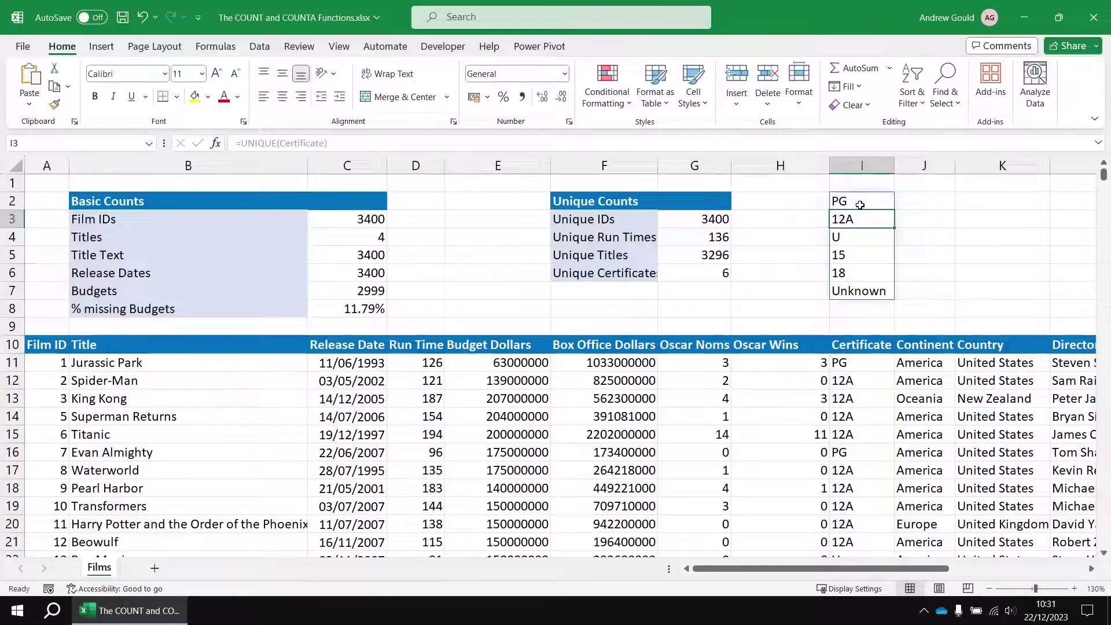
pyautogui.click(860, 204)
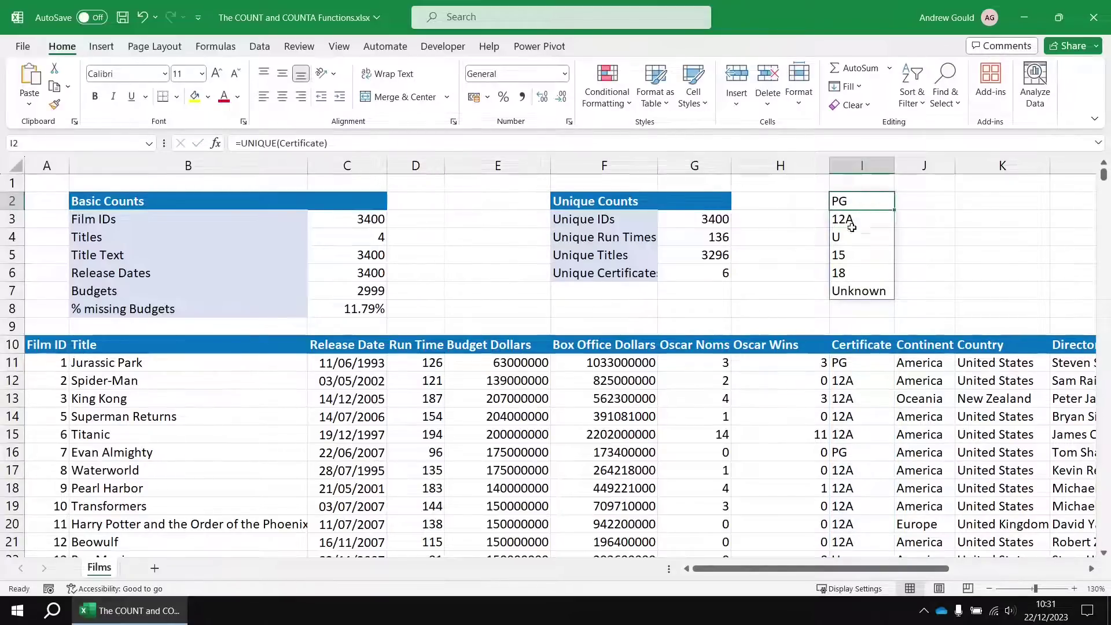